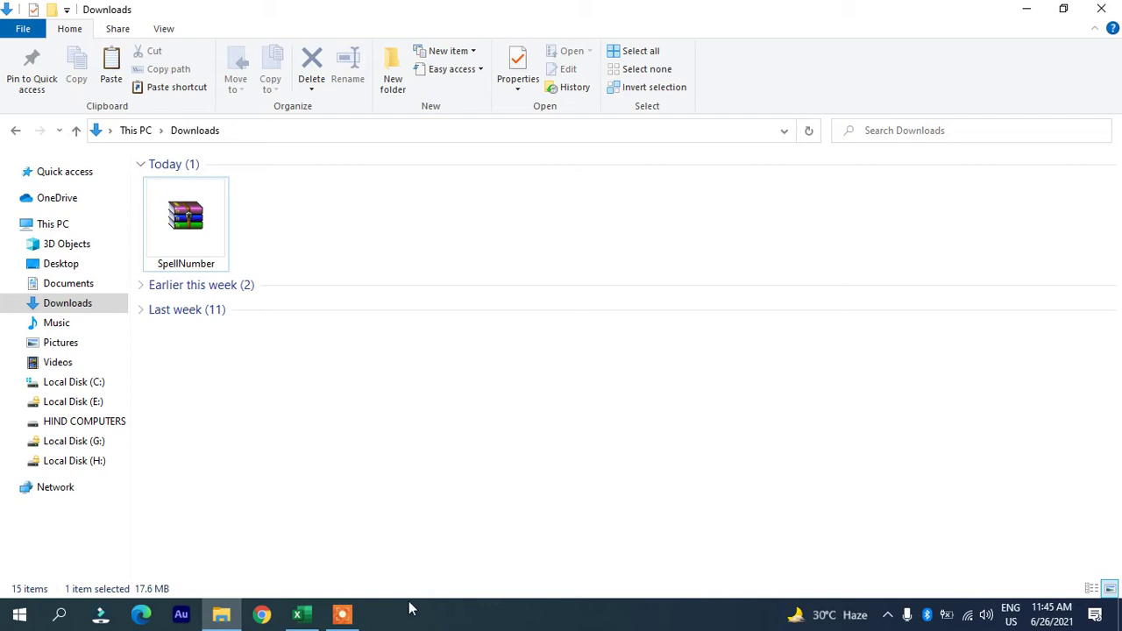
# - Enter 10 in B2 and the word ten in C2
pyautogui.click(299, 615)
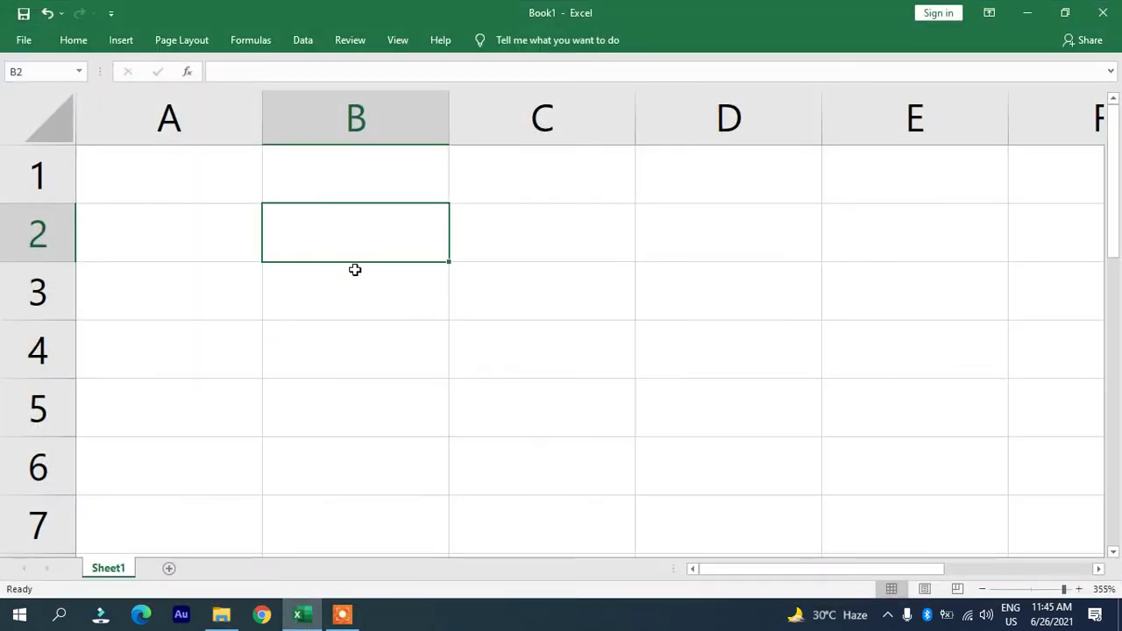
pyautogui.write('10')
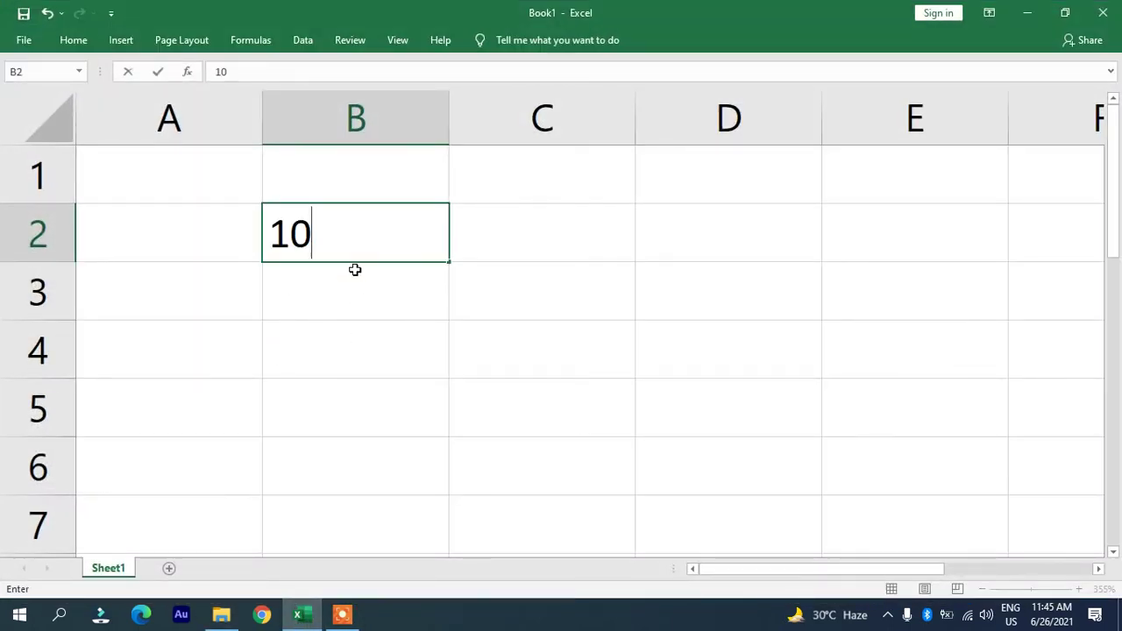
pyautogui.press('Up')
pyautogui.press('Right')
pyautogui.press('Down')
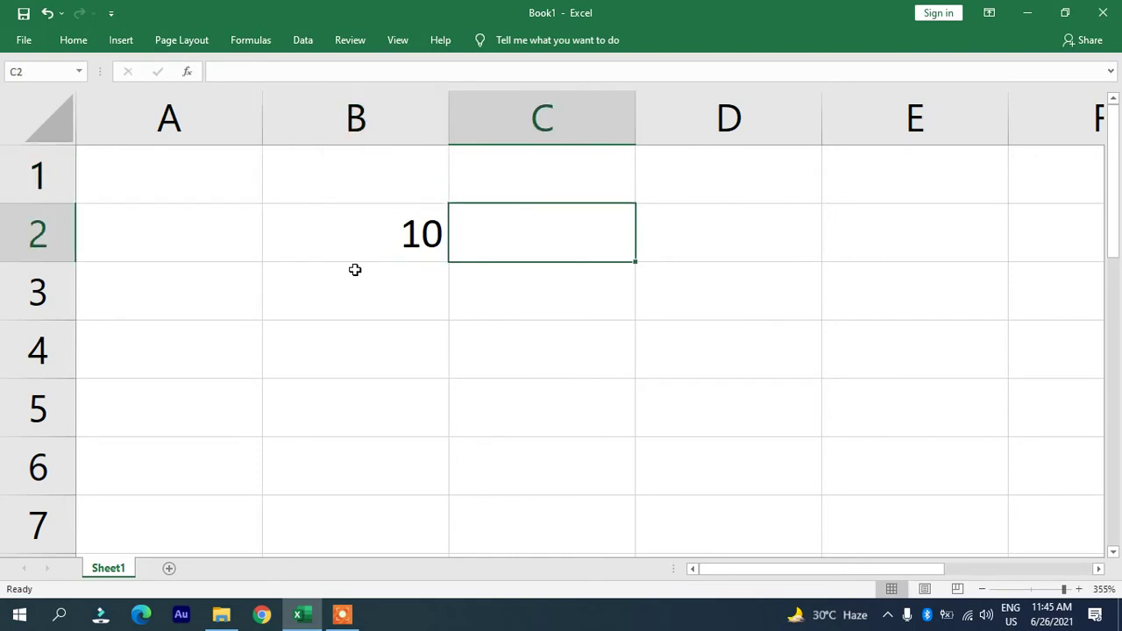
pyautogui.write('ten')
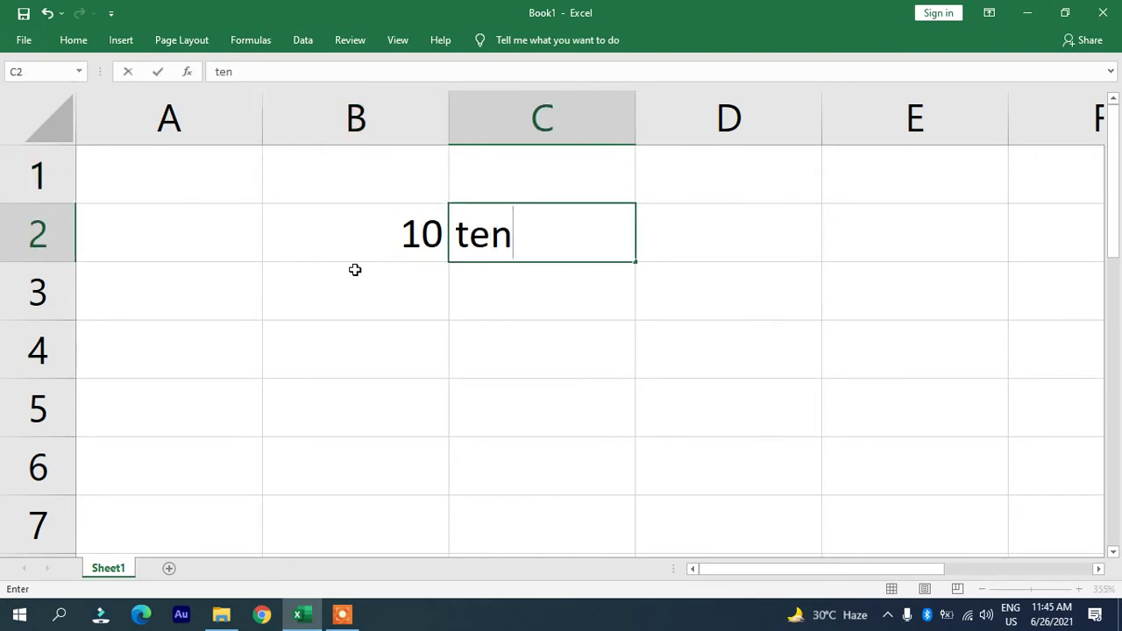
pyautogui.press('Down')
pyautogui.press('Down')
# - Enter 6 in B3 and the word six in C3
pyautogui.press('Left')
pyautogui.press('Up')
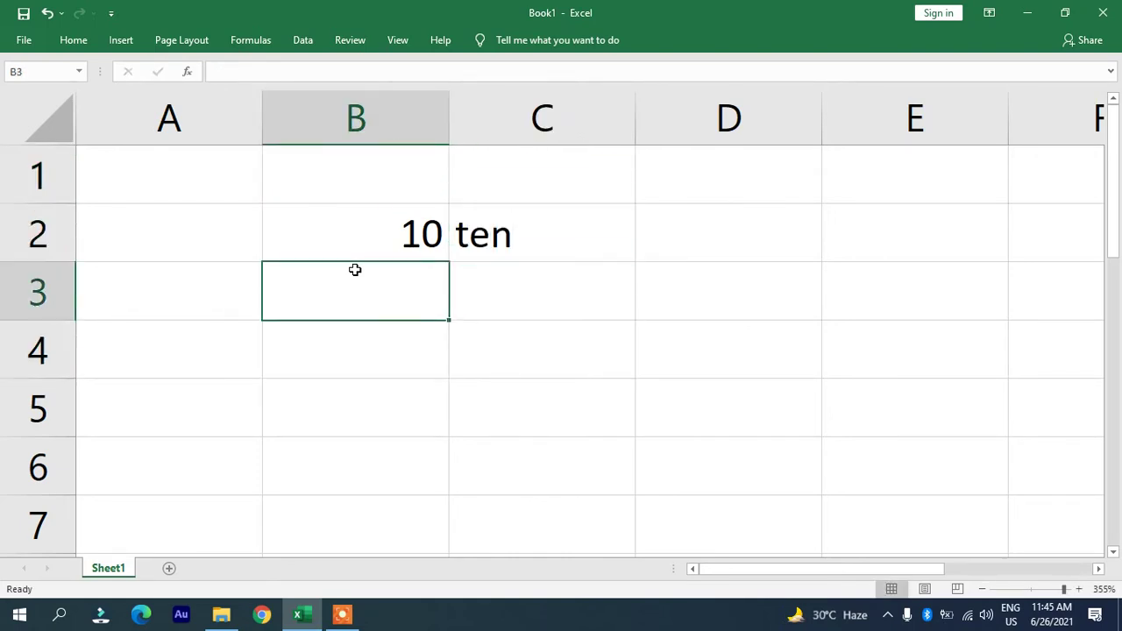
pyautogui.write('6')
pyautogui.press('Right')
pyautogui.write('six')
pyautogui.press('Return')
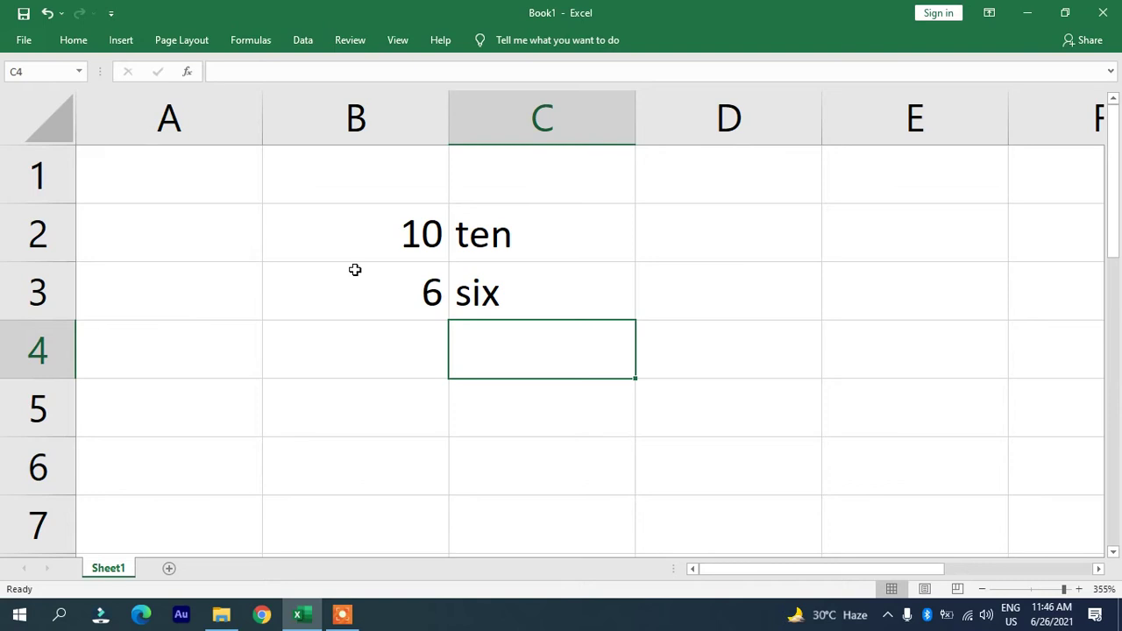
# - Extract the SpellNumber archive in Downloads to a SpellNumber folder
pyautogui.click(221, 615)
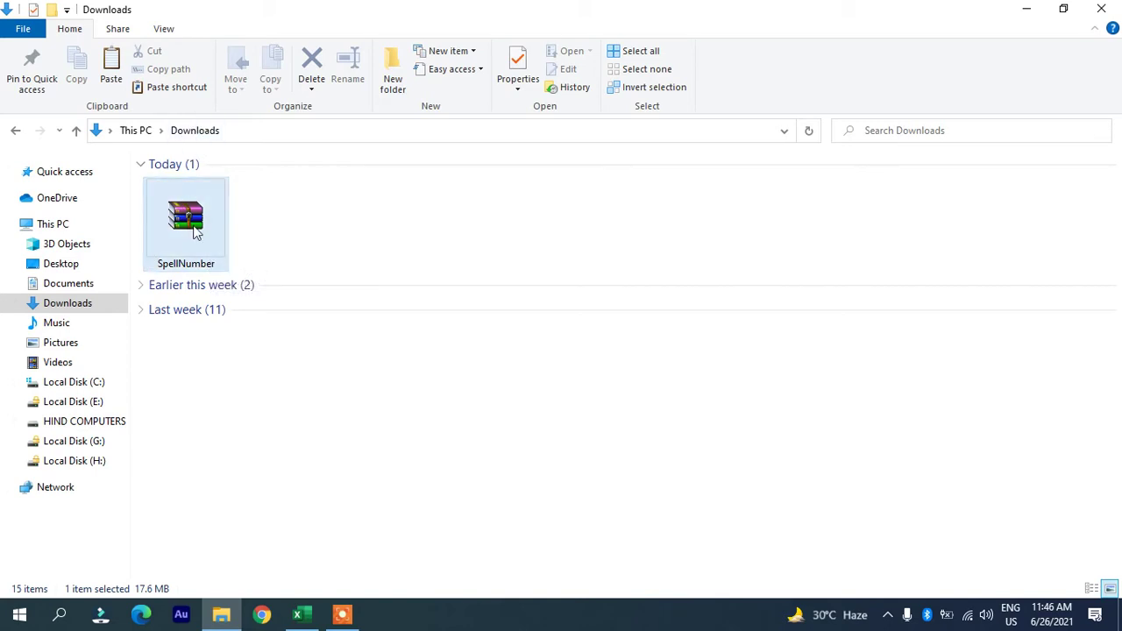
pyautogui.rightClick(194, 230)
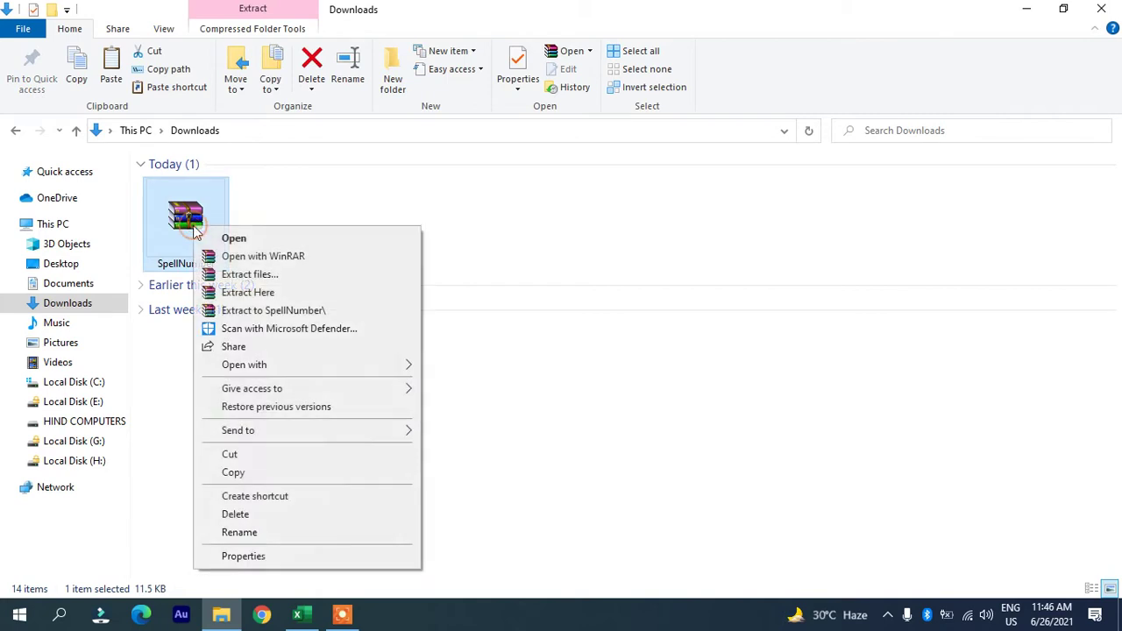
pyautogui.click(277, 310)
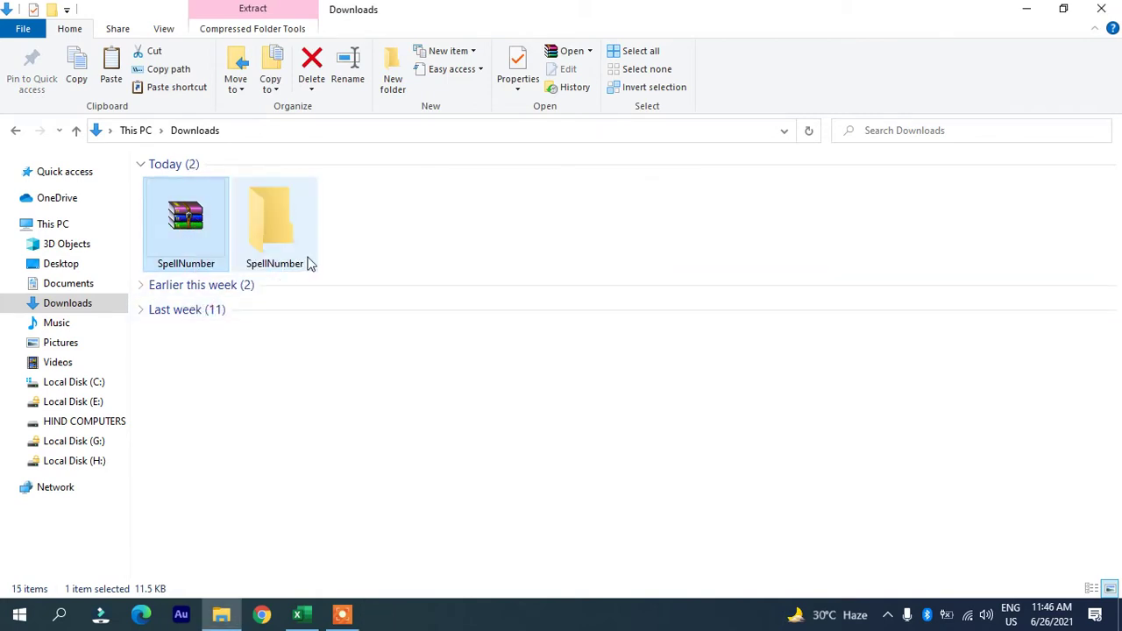
# - Copy the SpellNumber add-in file from the extracted folder
pyautogui.doubleClick(303, 235)
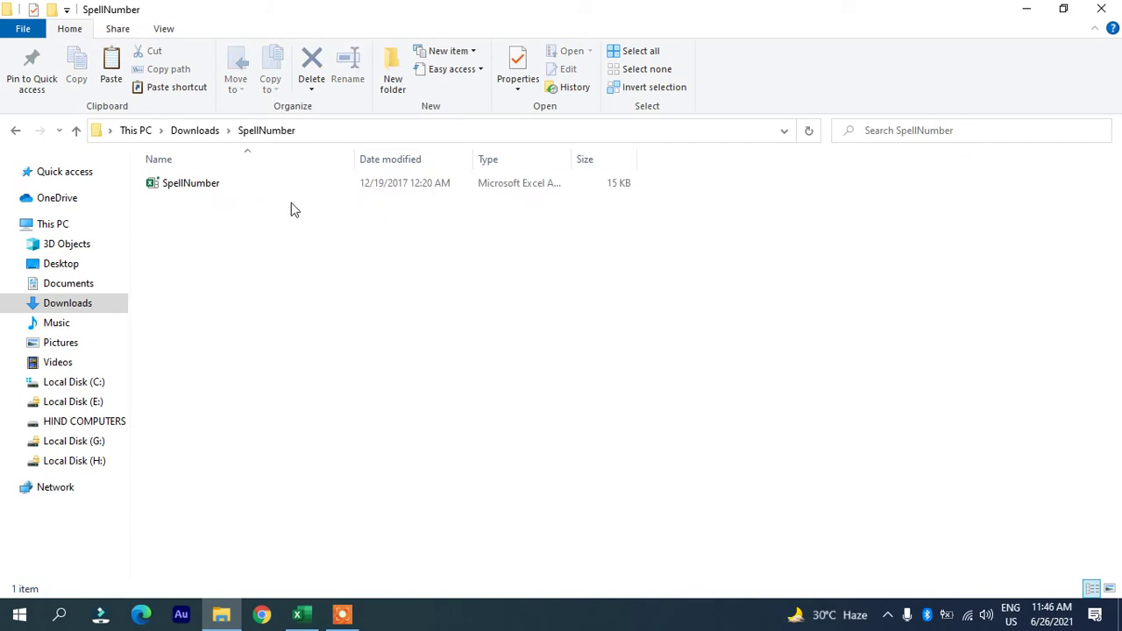
pyautogui.click(260, 184)
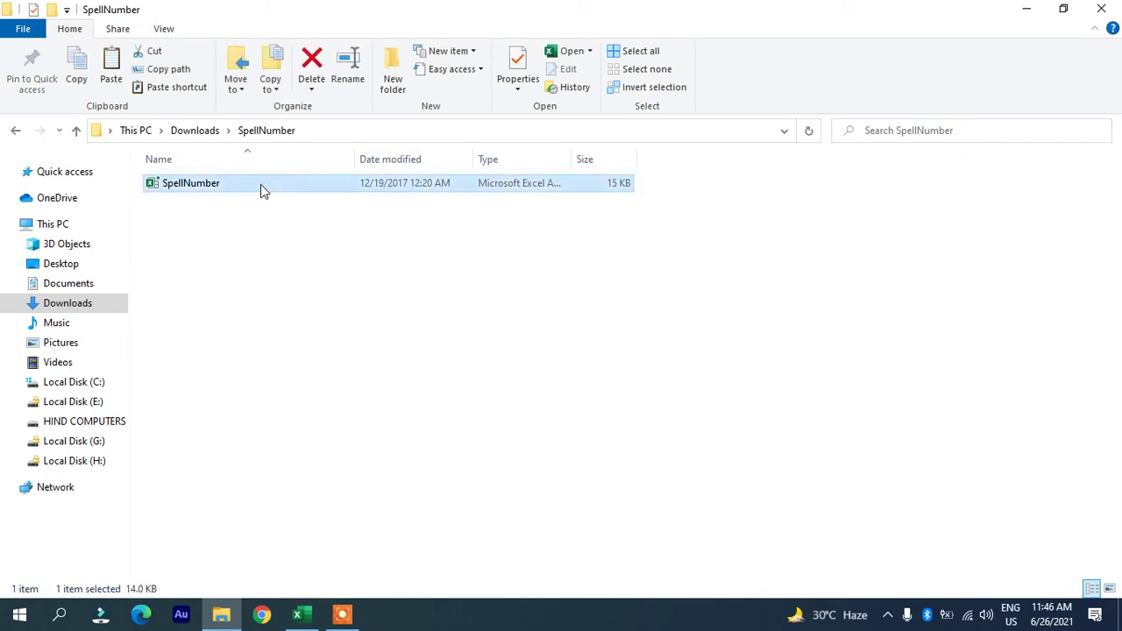
pyautogui.click(77, 70)
pyautogui.press('super+r')
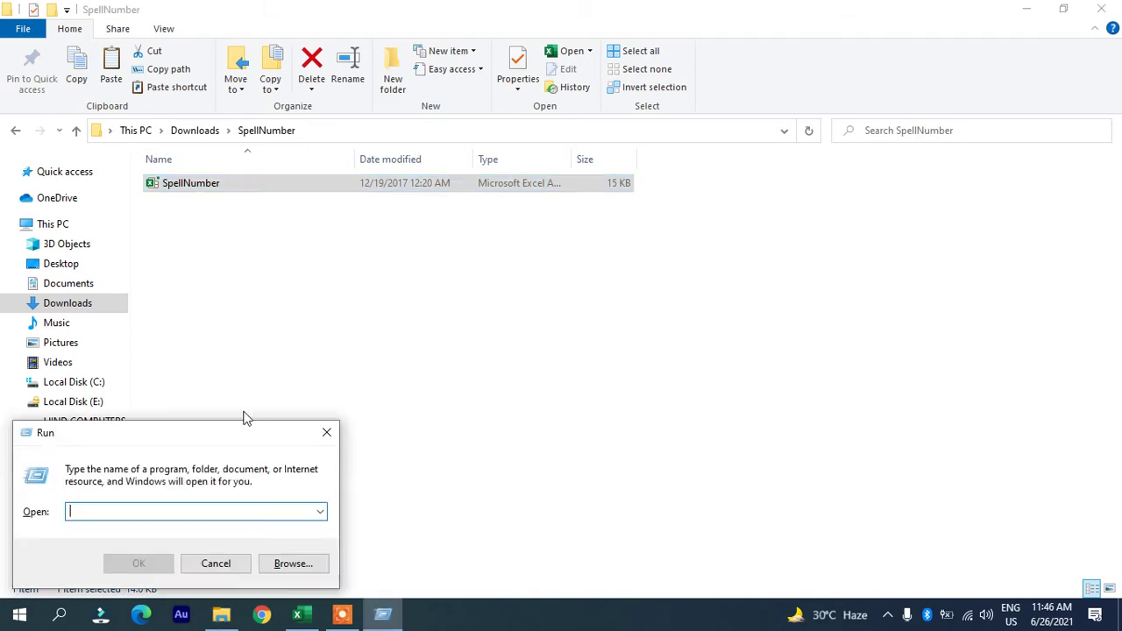
# - Go to the AppData Roaming folder by running %appdata%
pyautogui.moveTo(201, 432); pyautogui.dragTo(571, 339)
pyautogui.press('Escape')
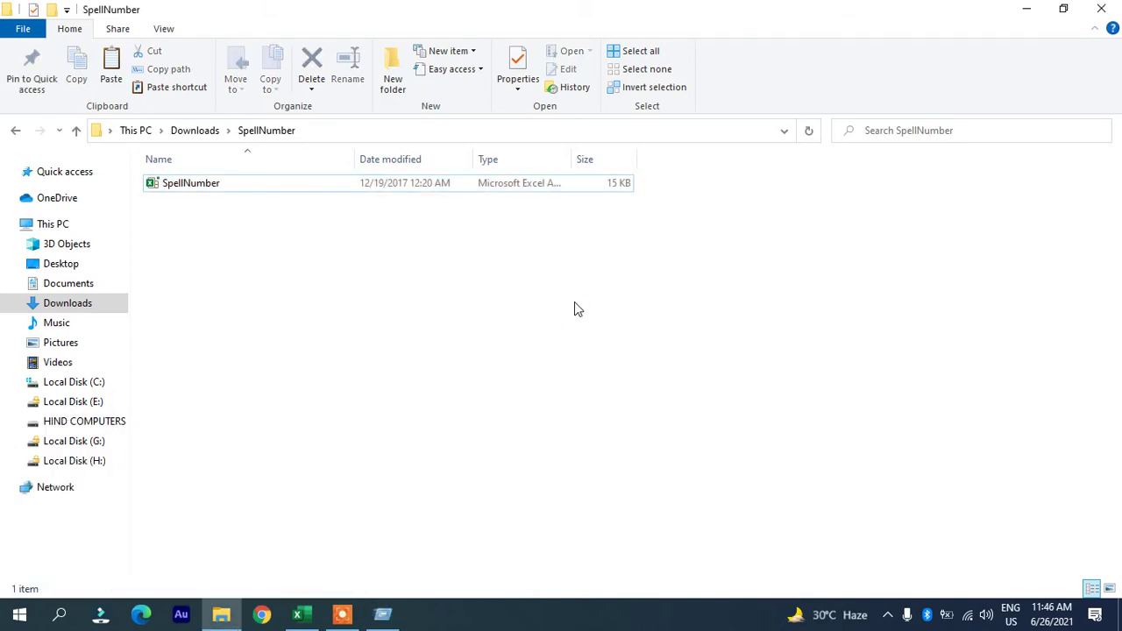
pyautogui.press('super+r')
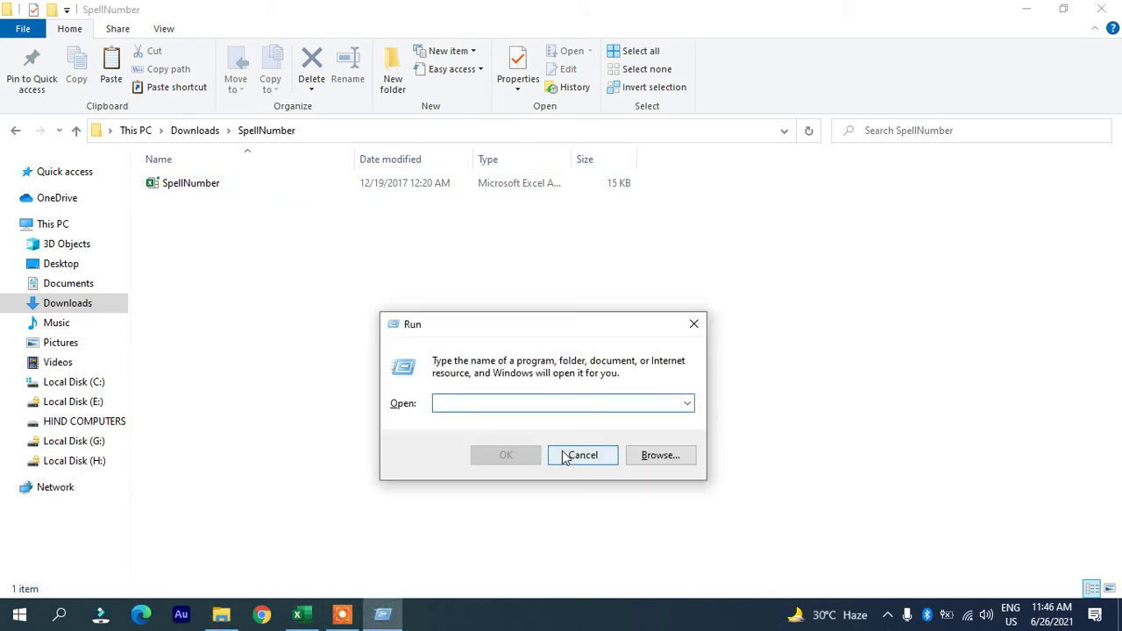
pyautogui.write('%')
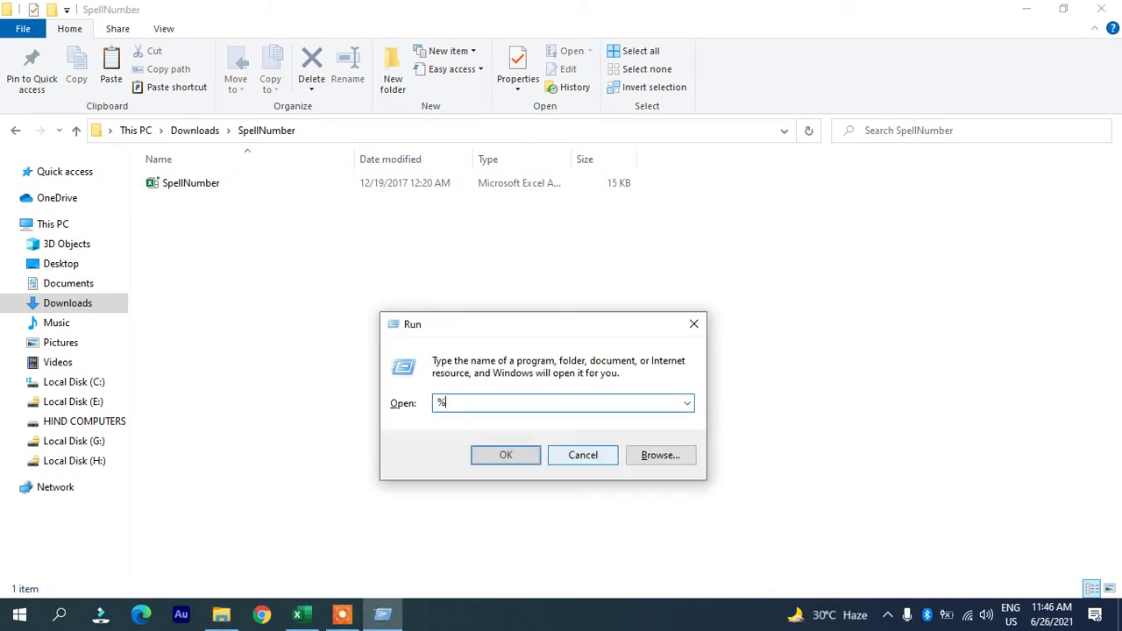
pyautogui.write('appdata%')
pyautogui.press('Return')
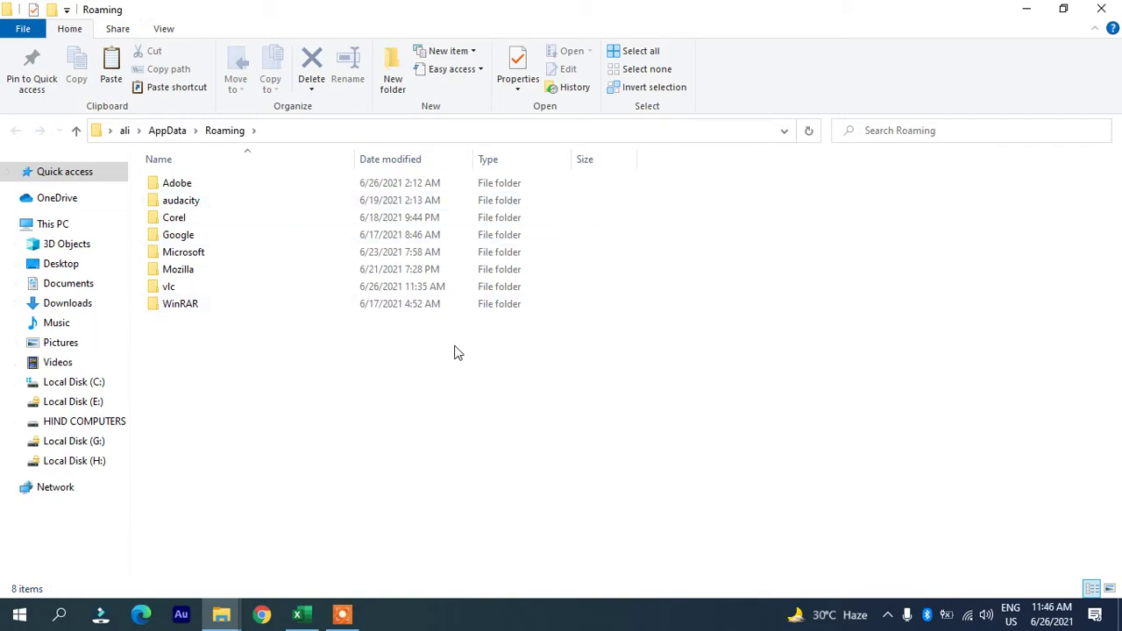
# - Paste the SpellNumber add-in into Microsoft\AddIns and close that folder window
pyautogui.doubleClick(205, 255)
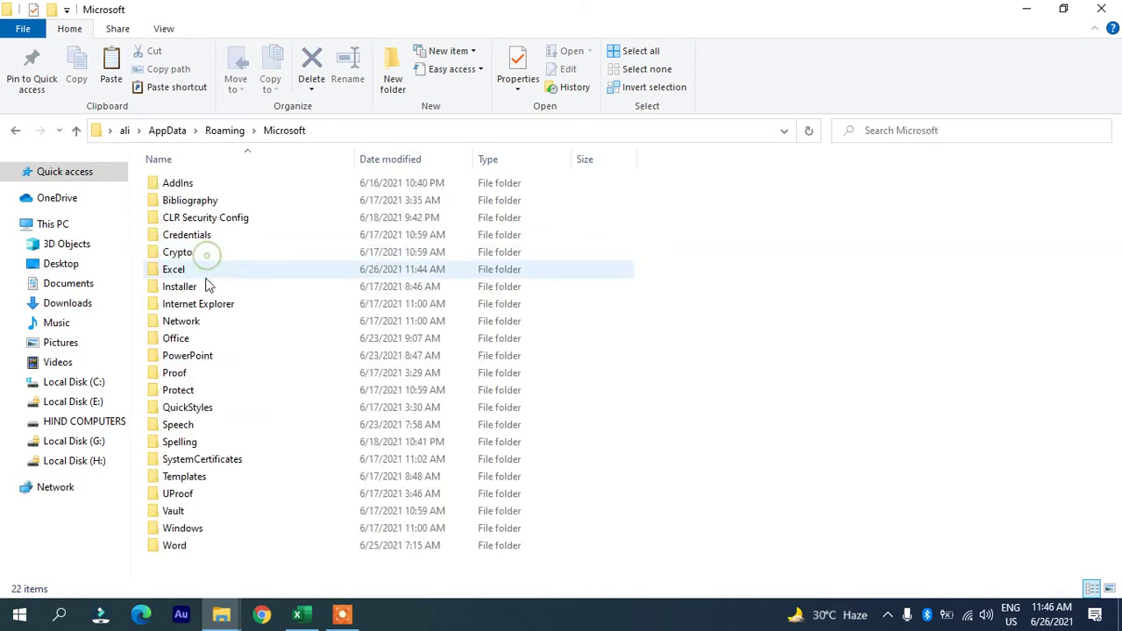
pyautogui.doubleClick(200, 185)
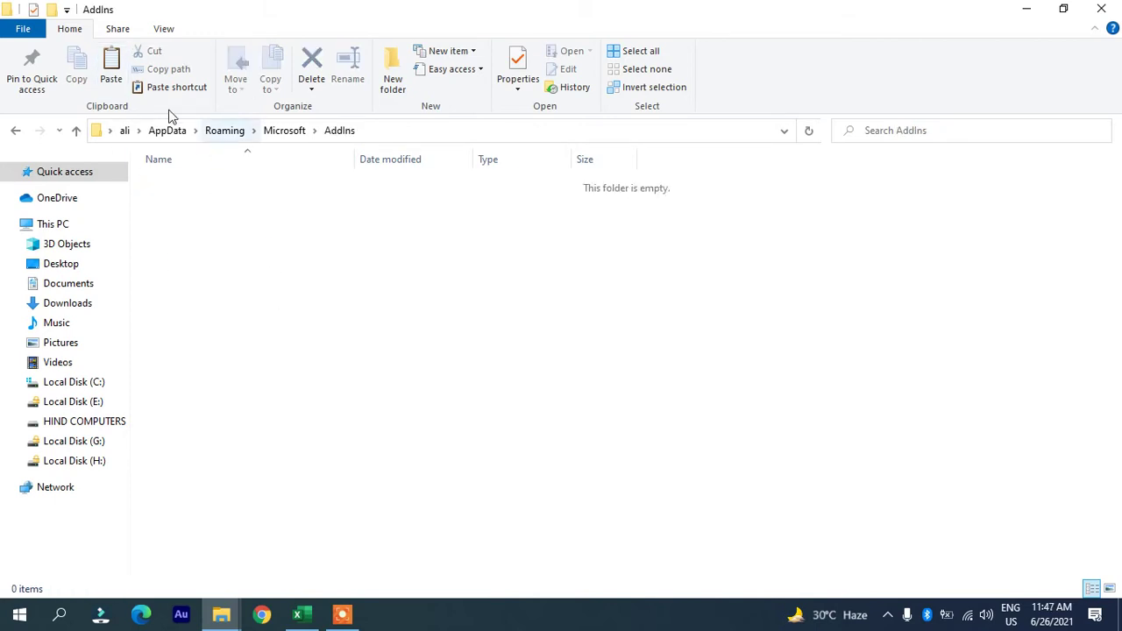
pyautogui.click(112, 58)
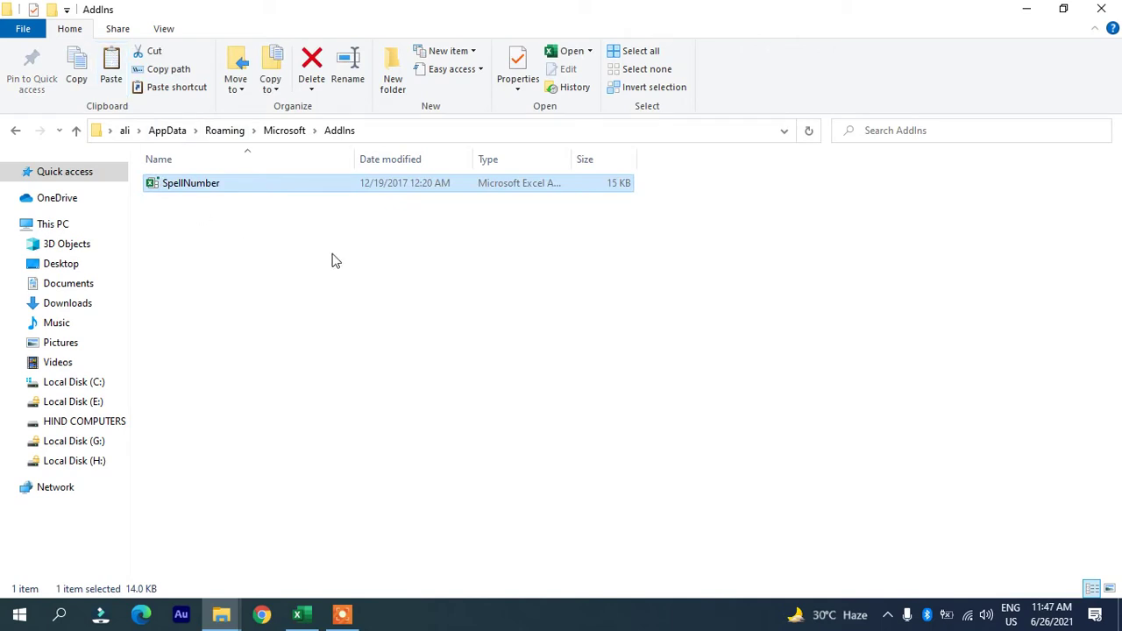
pyautogui.click(1101, 8)
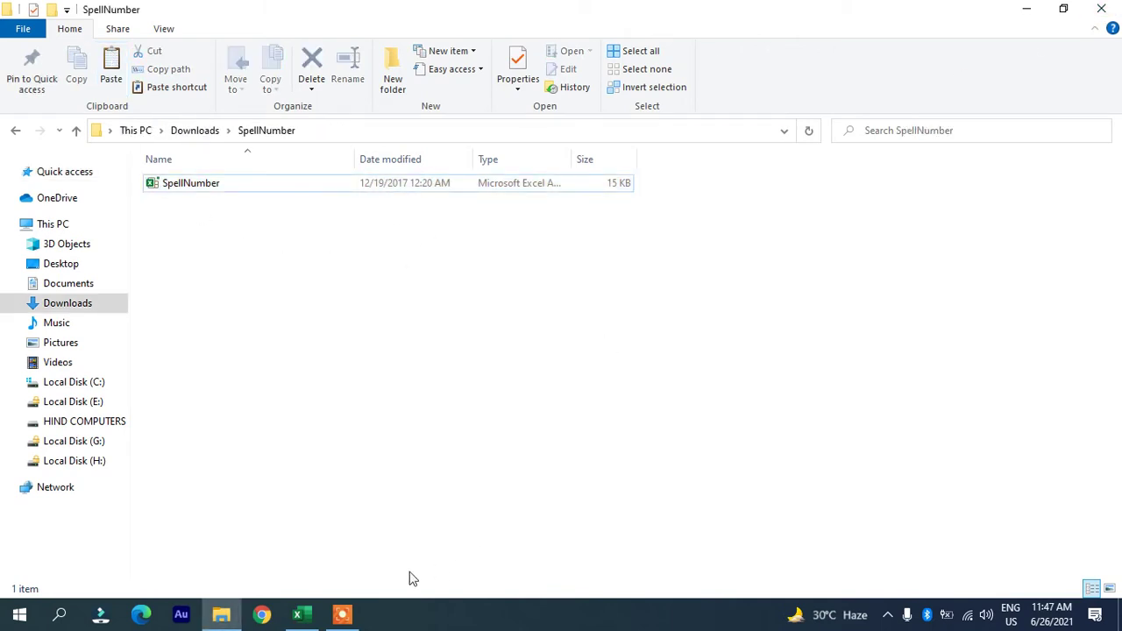
pyautogui.click(298, 614)
pyautogui.click(1102, 12)
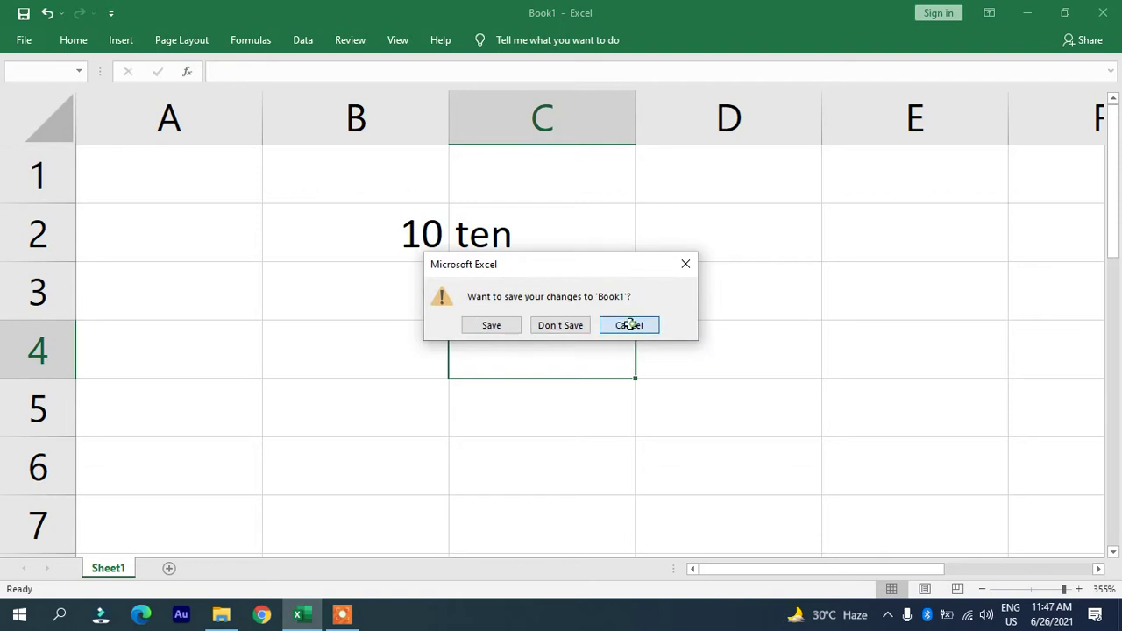
# - Cancel closing Book1 and create a new blank workbook, Book2
pyautogui.click(635, 325)
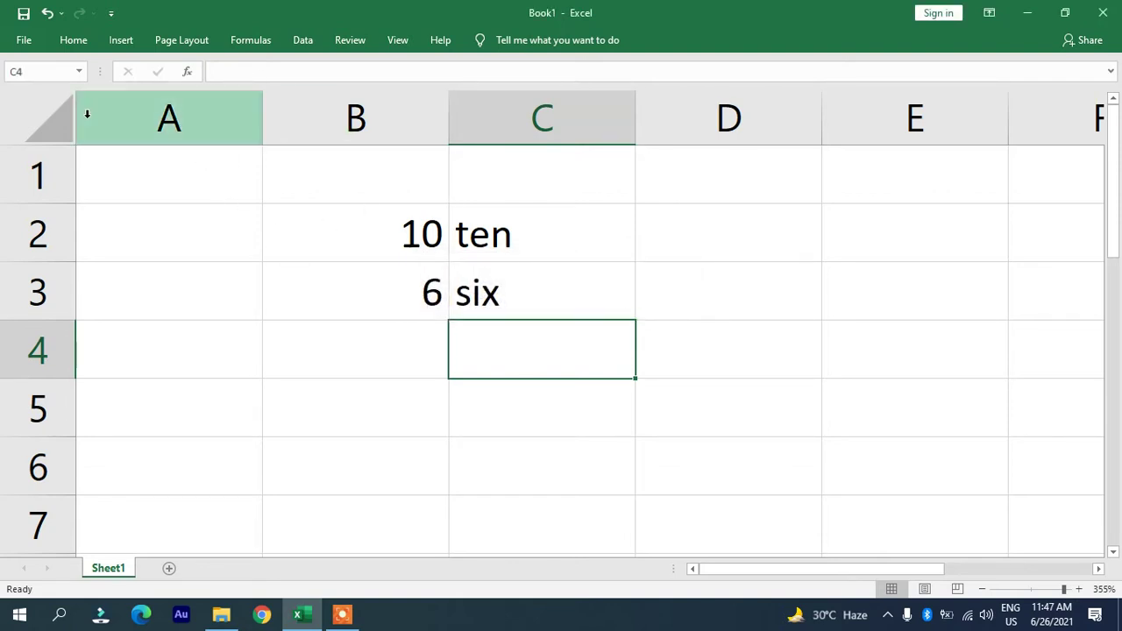
pyautogui.click(27, 41)
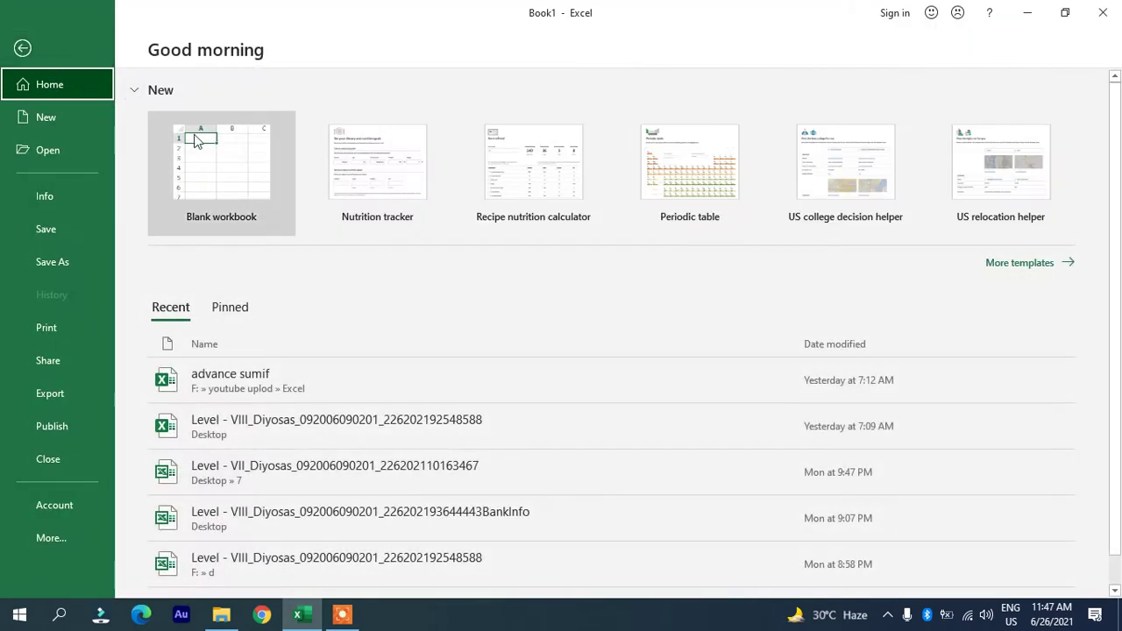
pyautogui.click(216, 150)
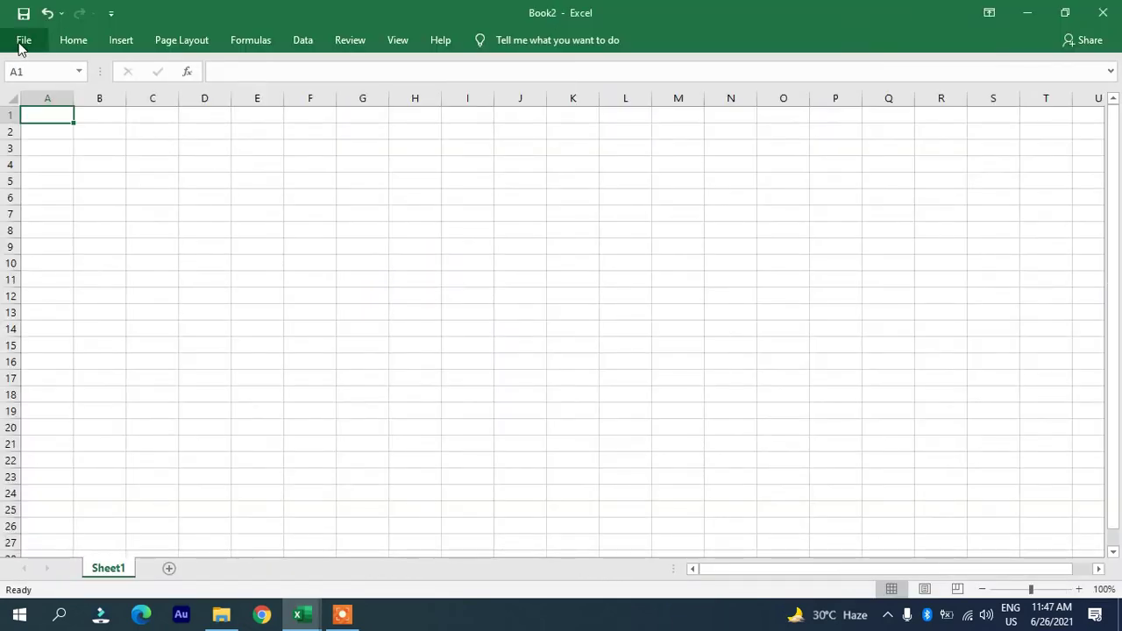
pyautogui.click(23, 40)
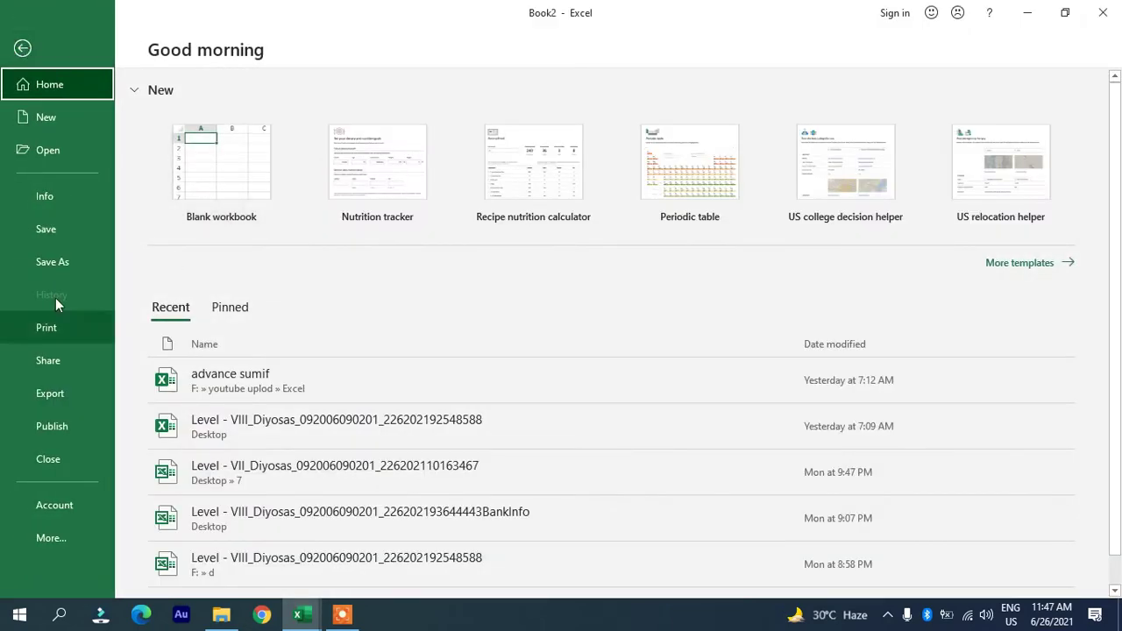
pyautogui.click(13, 51)
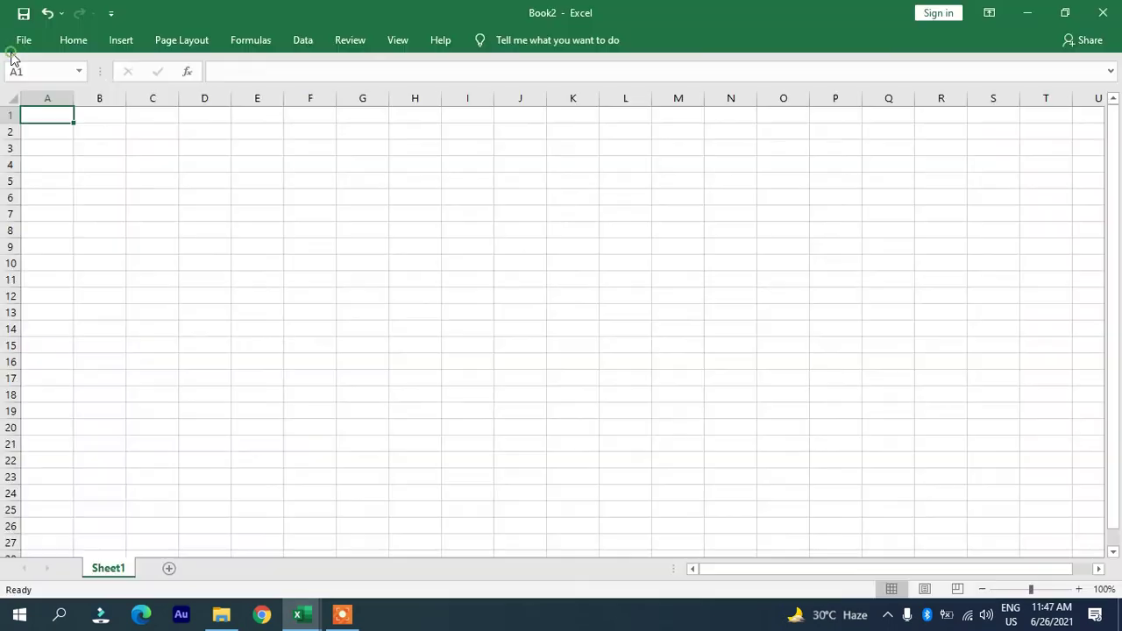
# - Look through the File page's More menu and Account page, then return to Book2
pyautogui.click(24, 43)
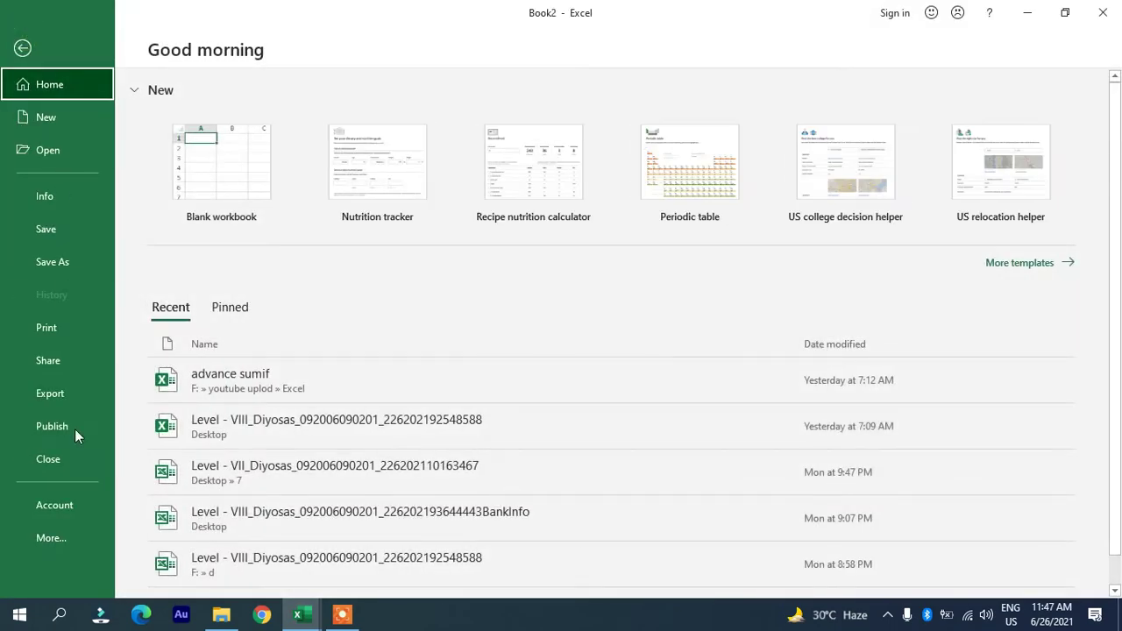
pyautogui.click(58, 537)
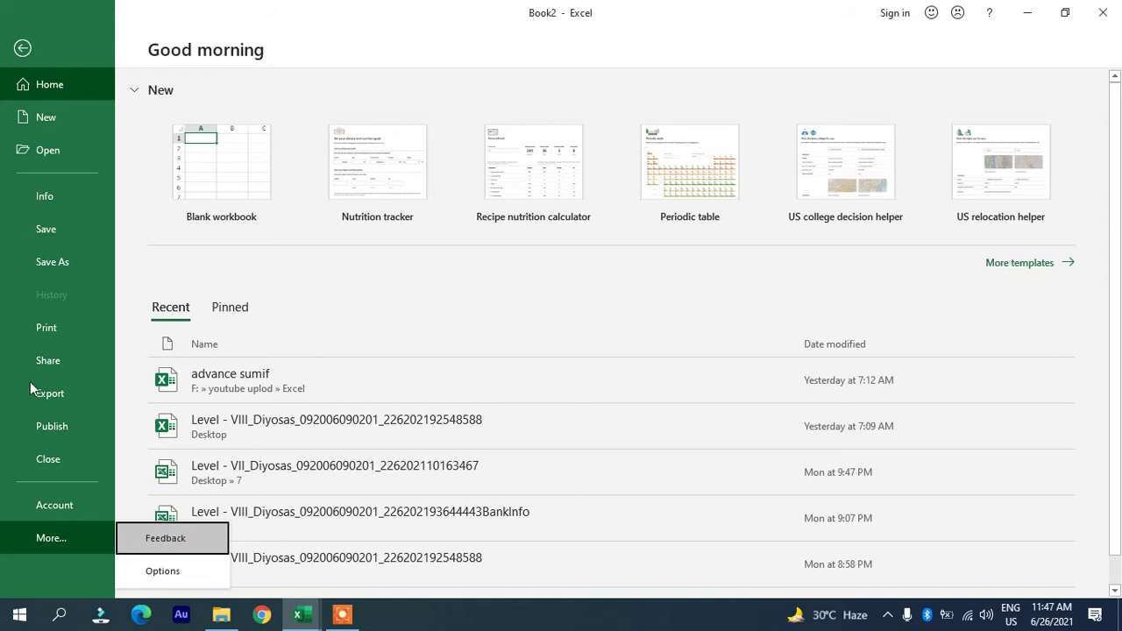
pyautogui.click(59, 506)
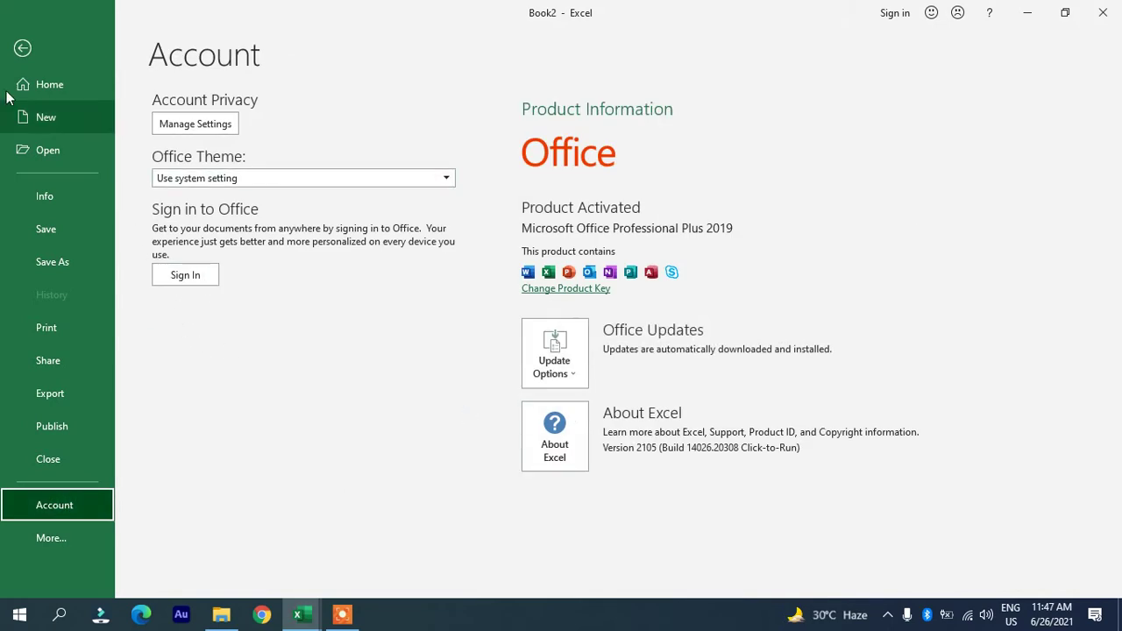
pyautogui.click(19, 56)
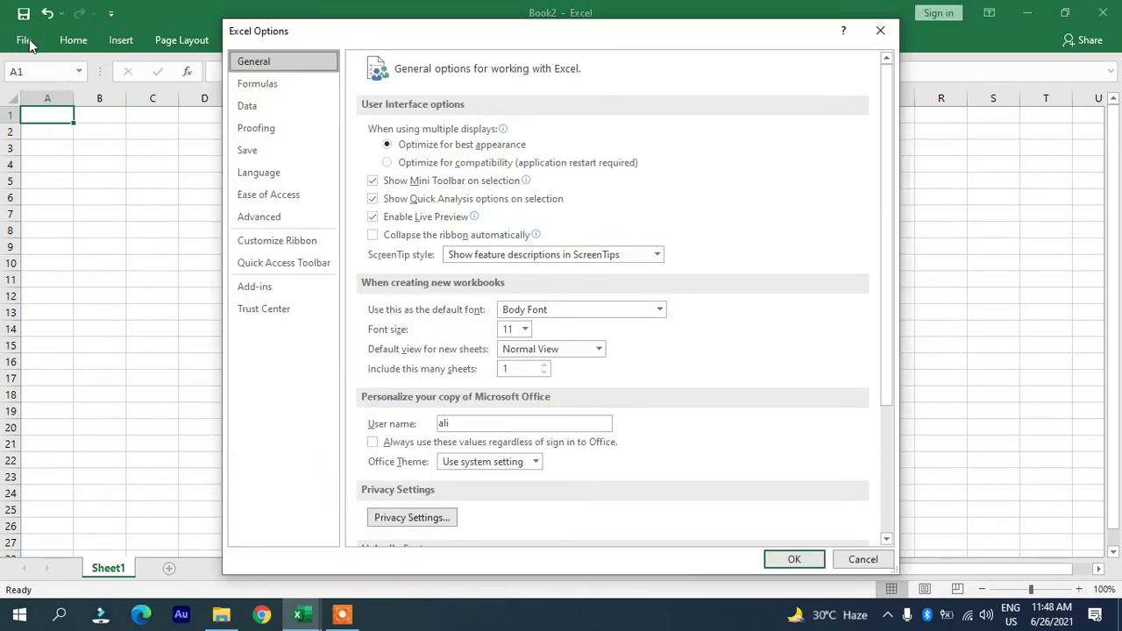
pyautogui.click(880, 30)
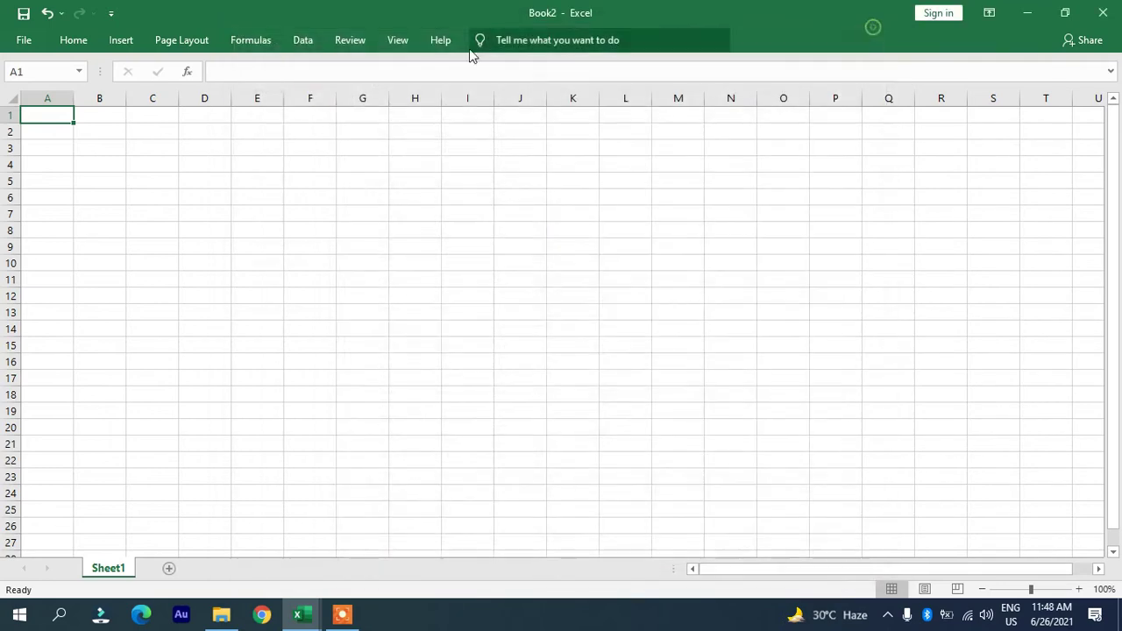
# - Open Excel Options from File > More and go to its Add-ins page
pyautogui.click(23, 44)
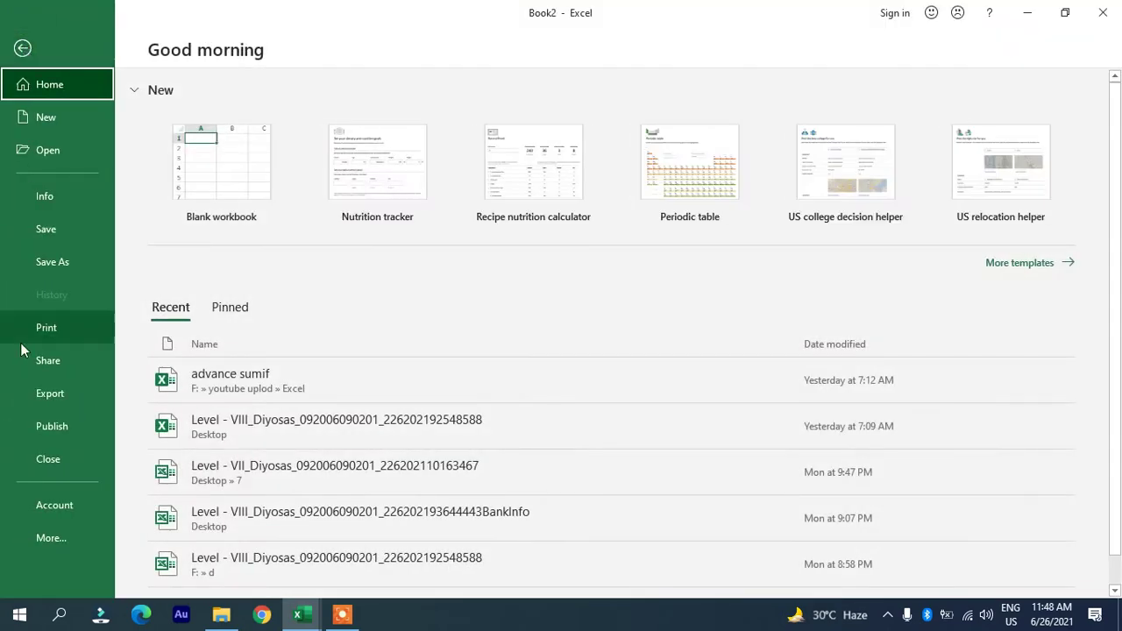
pyautogui.click(49, 538)
pyautogui.click(180, 574)
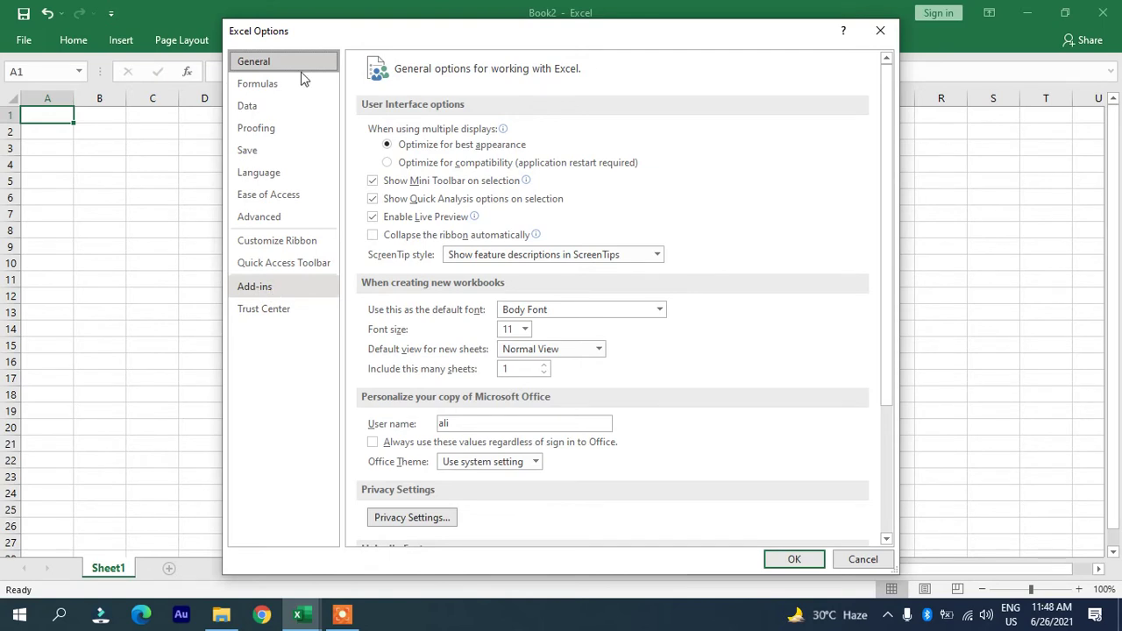
pyautogui.click(269, 289)
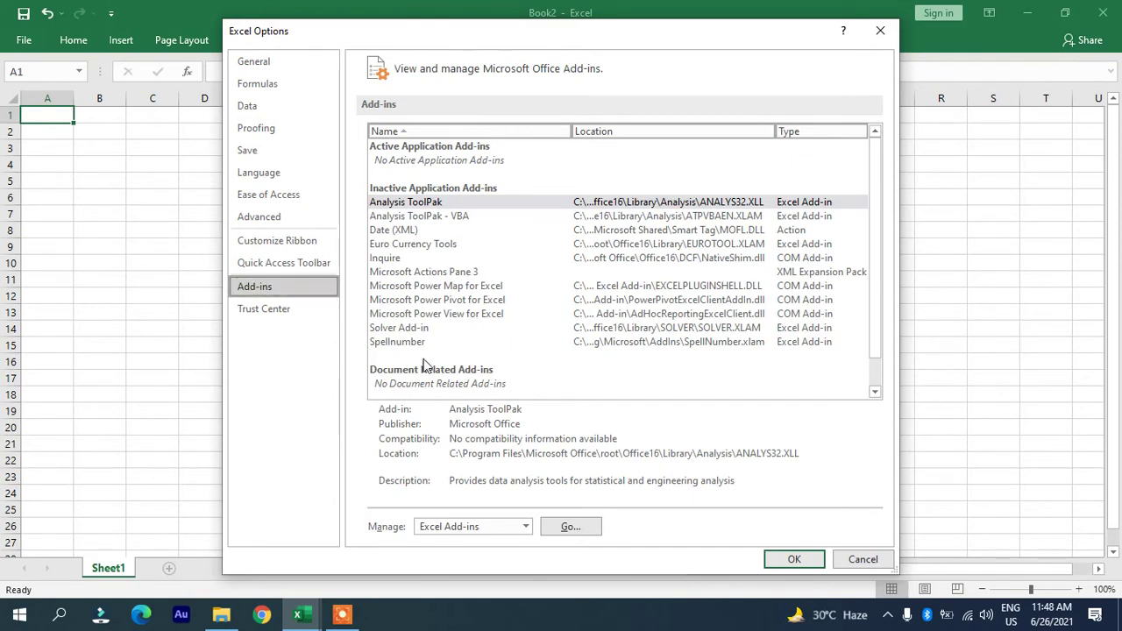
# - Tick Spellnumber in the Excel Add-ins manager and confirm with OK
pyautogui.click(397, 344)
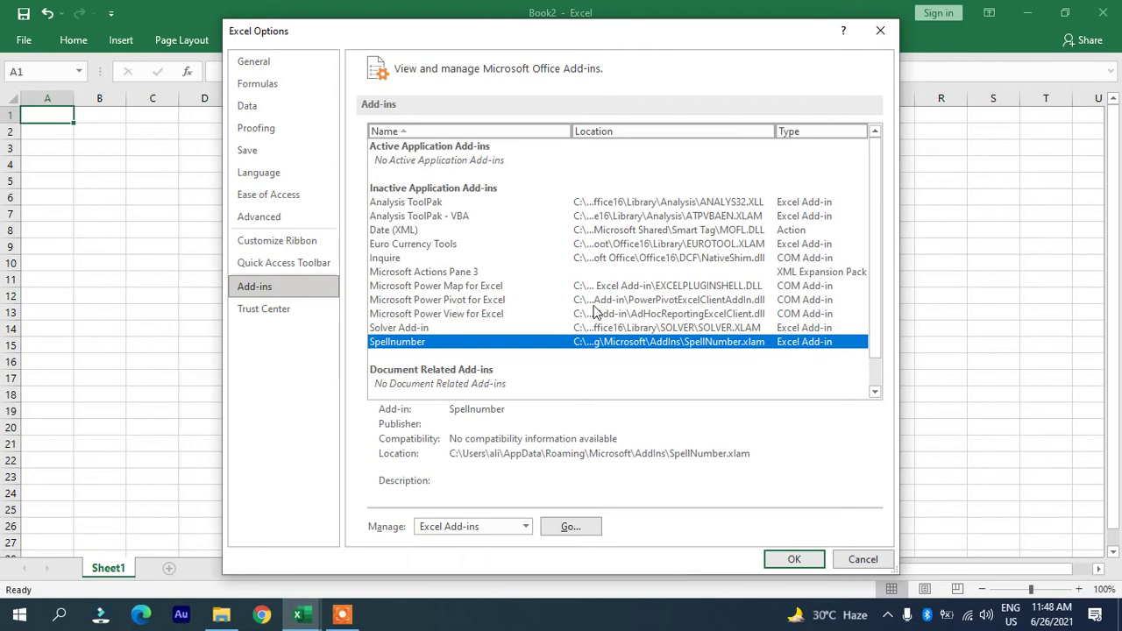
pyautogui.click(526, 526)
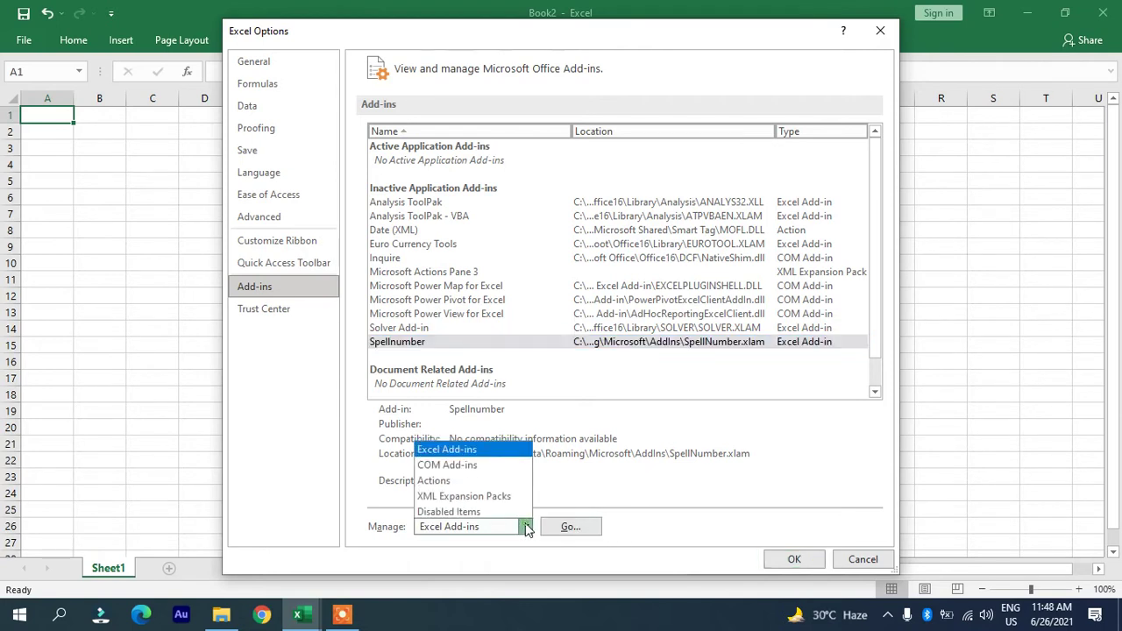
pyautogui.click(456, 446)
pyautogui.click(571, 526)
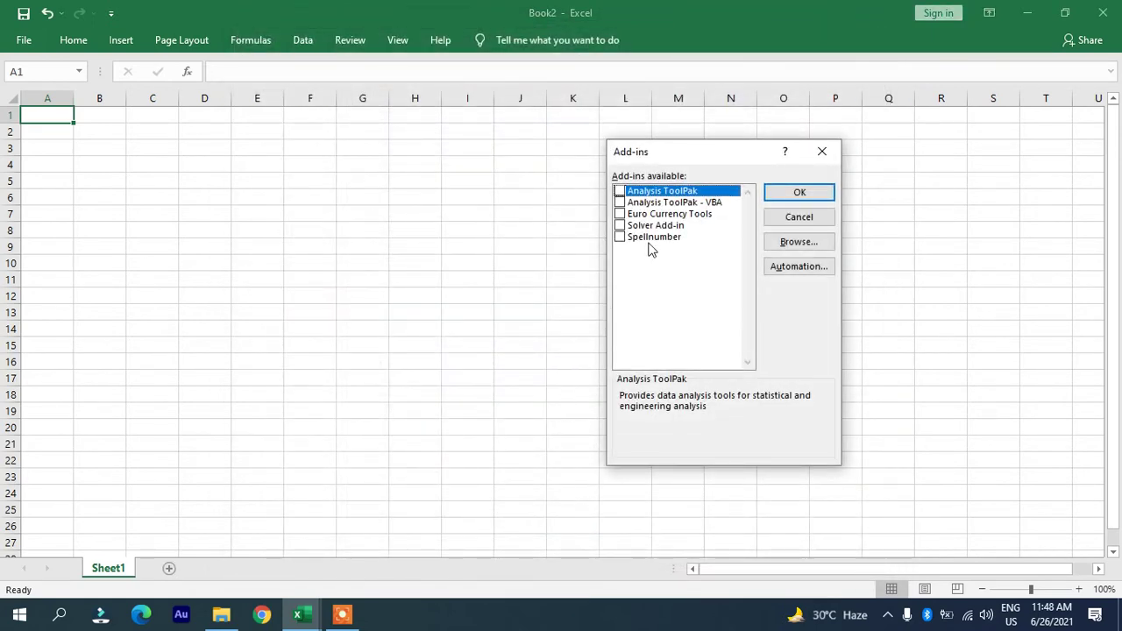
pyautogui.click(649, 240)
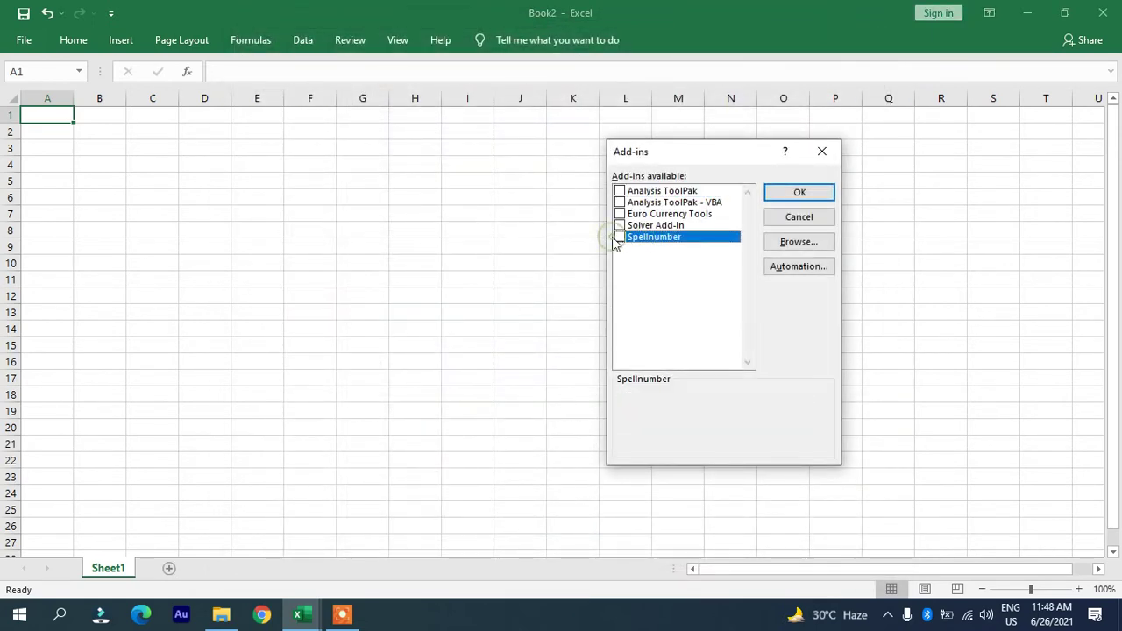
pyautogui.click(620, 238)
pyautogui.click(798, 196)
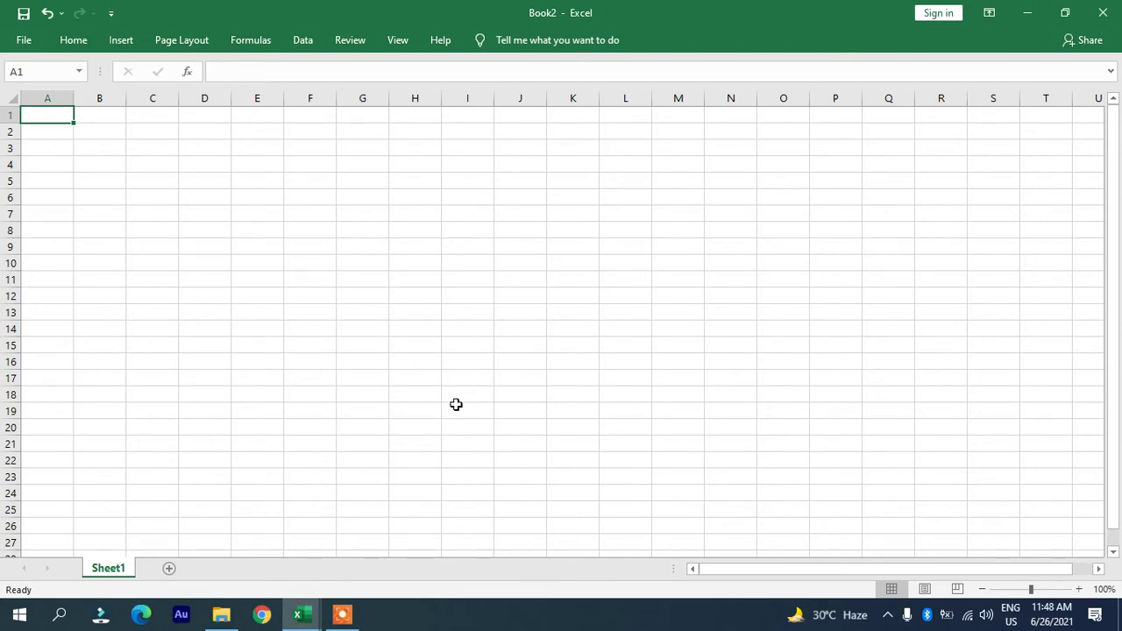
# - Enter 10, 11, 12 and 13 in cells C3:C6 of Book2
pyautogui.moveTo(320, 605)
pyautogui.moveTo(262, 536)
pyautogui.click(342, 493)
pyautogui.scroll(8, 395, 251)
pyautogui.scroll(4, 395, 250)
pyautogui.scroll(1, 395, 251)
pyautogui.click(395, 251)
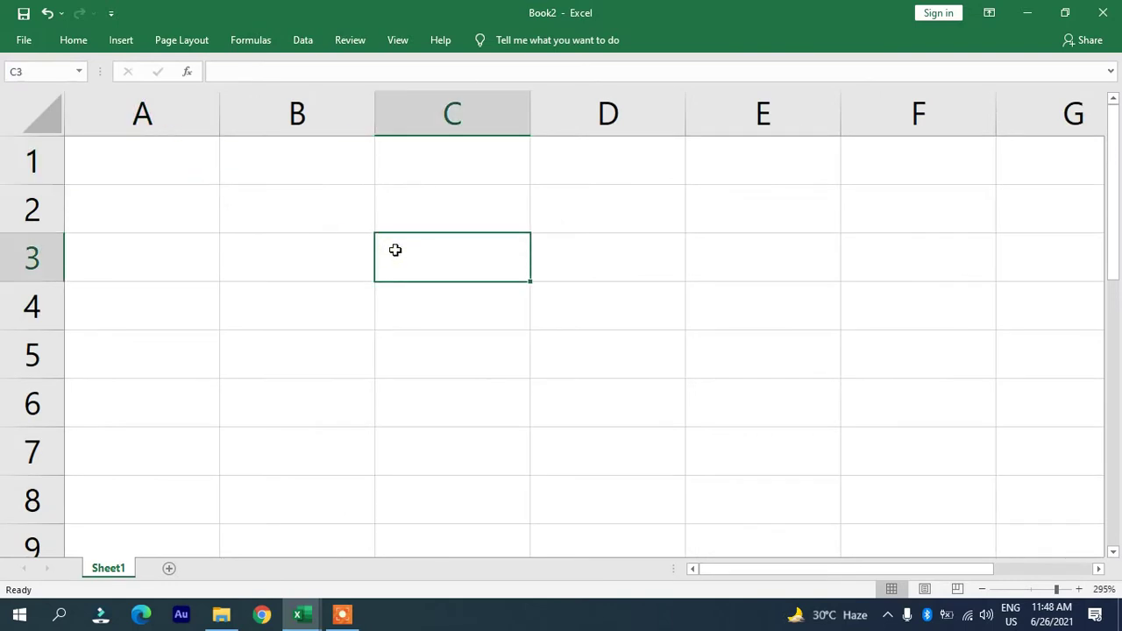
pyautogui.write('10')
pyautogui.press('Return')
pyautogui.write('11')
pyautogui.press('Return')
pyautogui.write('12')
pyautogui.press('Return')
pyautogui.write('13')
pyautogui.press('Return')
pyautogui.press('Up')
pyautogui.press('Up')
pyautogui.press('Up')
pyautogui.press('Up')
pyautogui.press('Up')
pyautogui.press('Down')
pyautogui.press('Down')
pyautogui.press('Down')
# - Enter =SpellNumber(C3) in D3 and autofit column D to show Rupees Ten Only
pyautogui.press('Down')
pyautogui.press('Down')
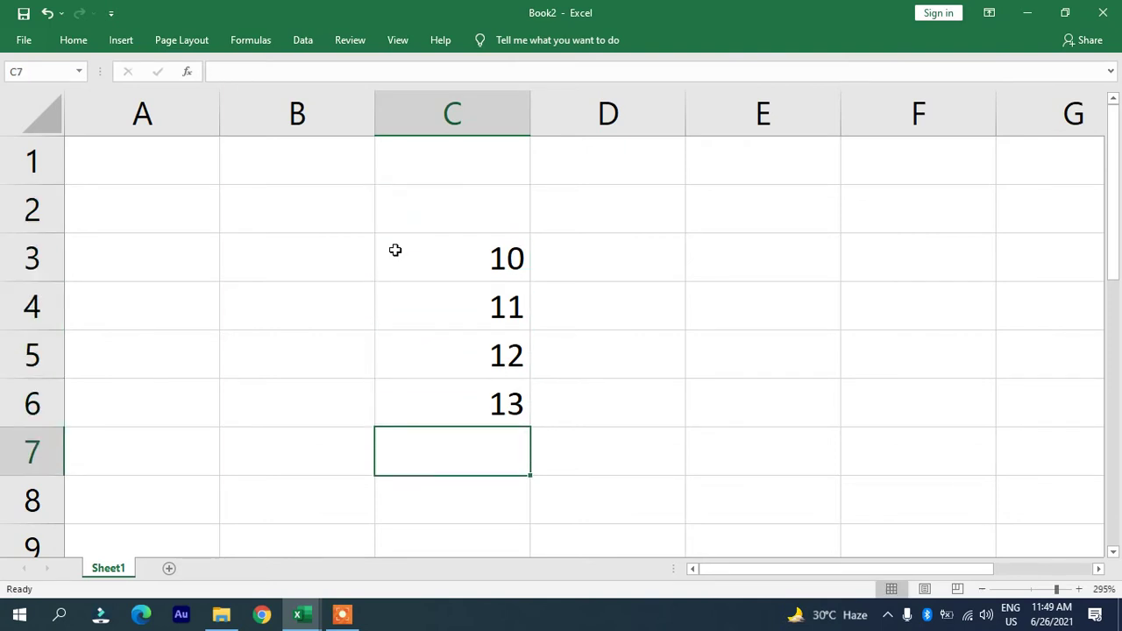
pyautogui.press('Up')
pyautogui.press('Up')
pyautogui.press('Up')
pyautogui.press('Up')
pyautogui.press('Up')
pyautogui.press('Right')
pyautogui.press('Down')
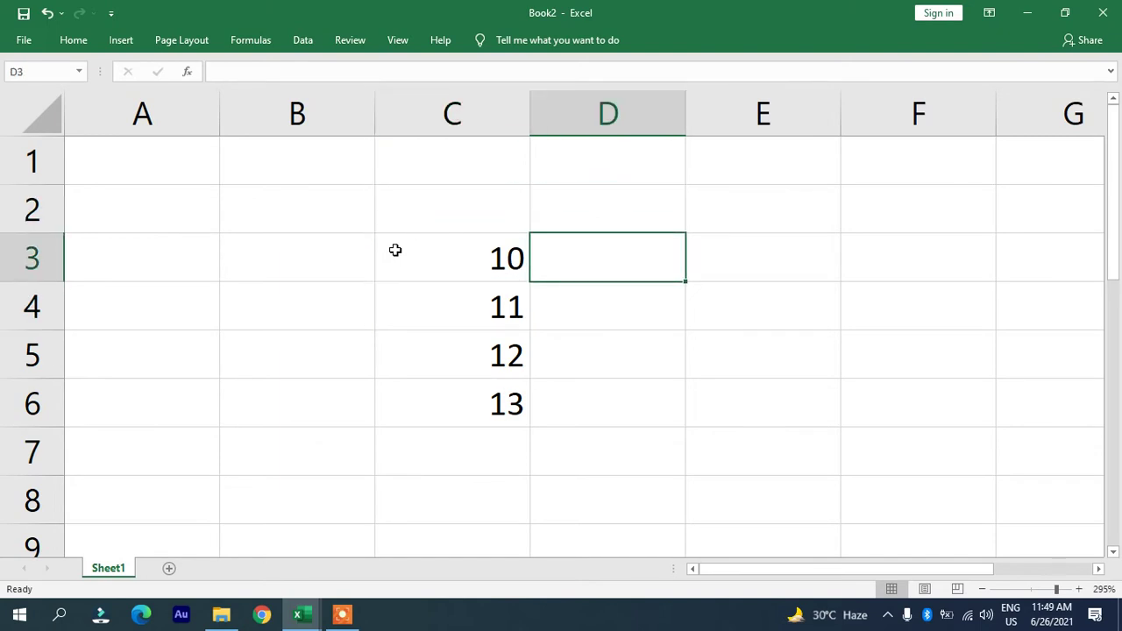
pyautogui.write('=')
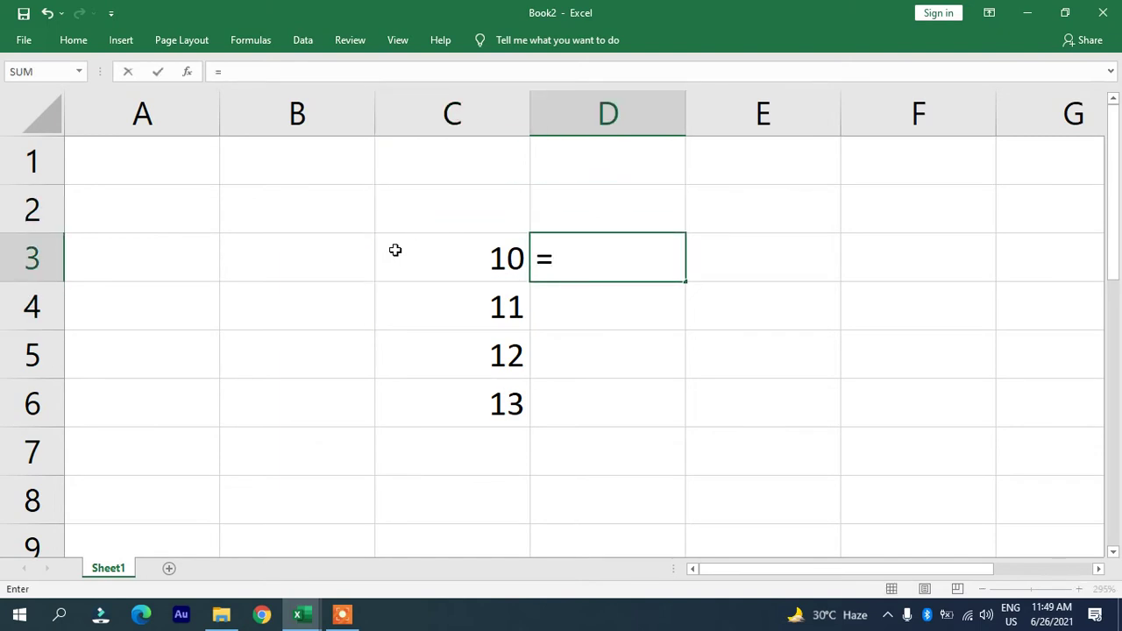
pyautogui.write('spe')
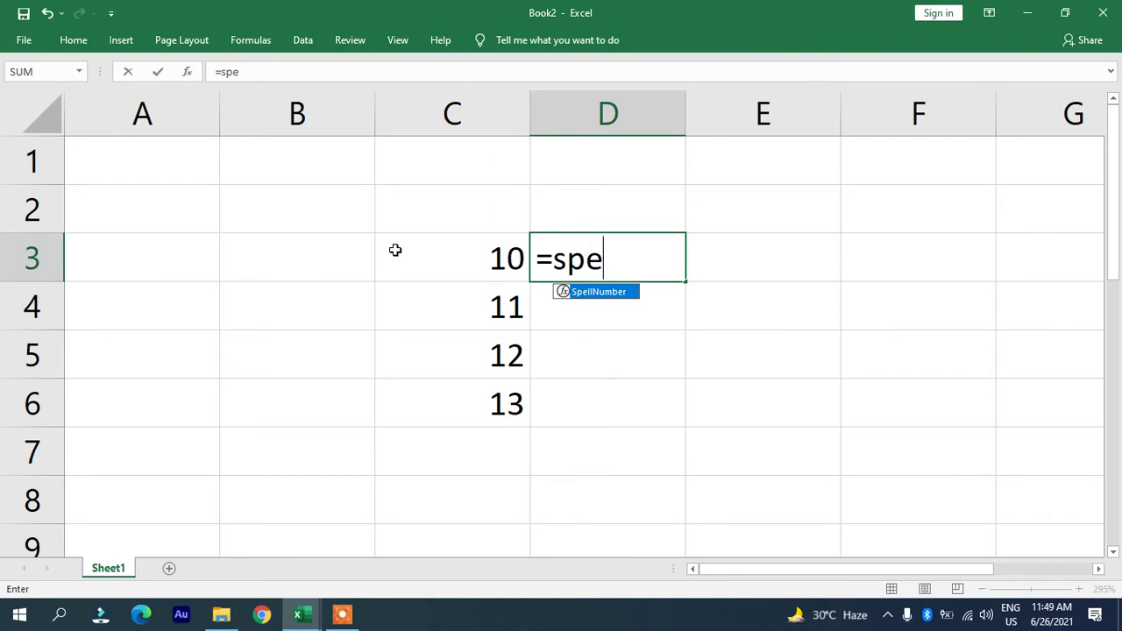
pyautogui.press('Tab')
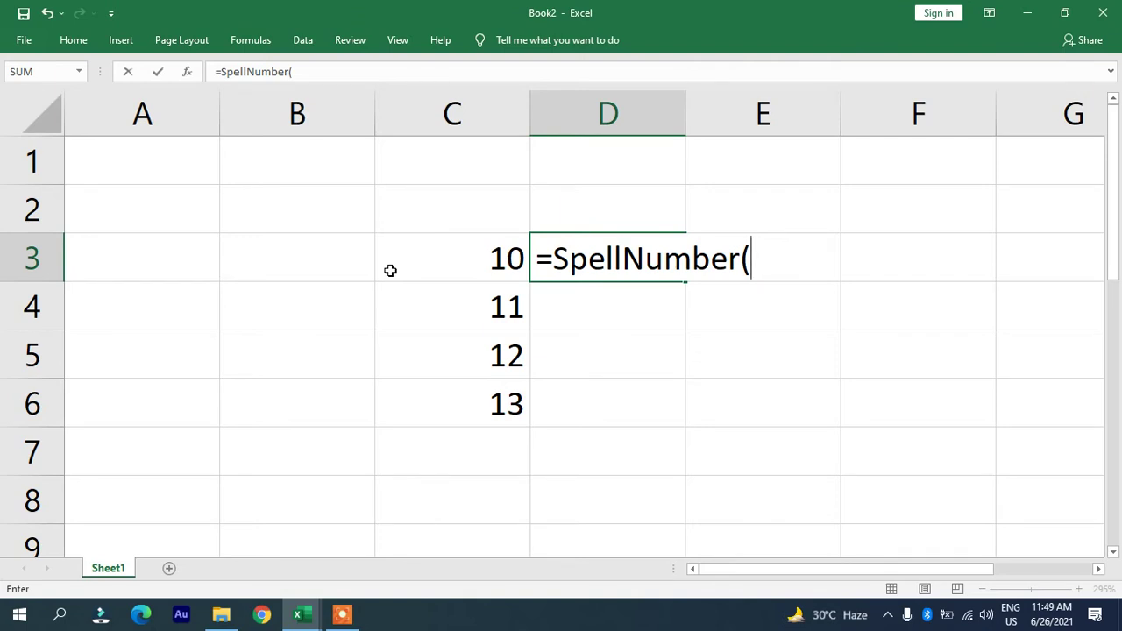
pyautogui.click(447, 260)
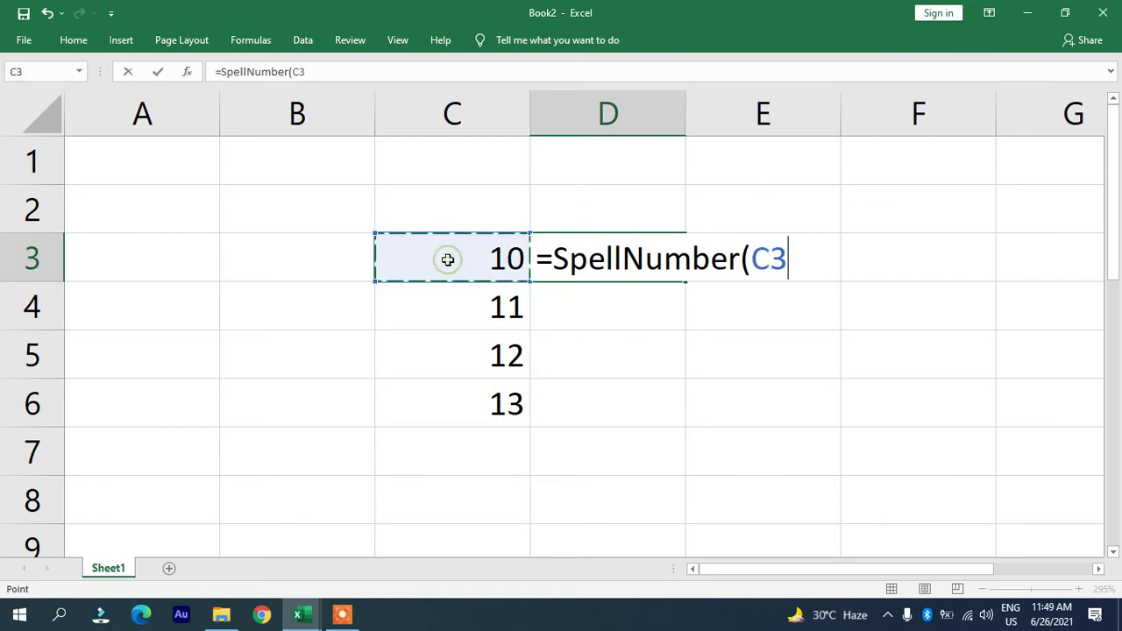
pyautogui.write(')')
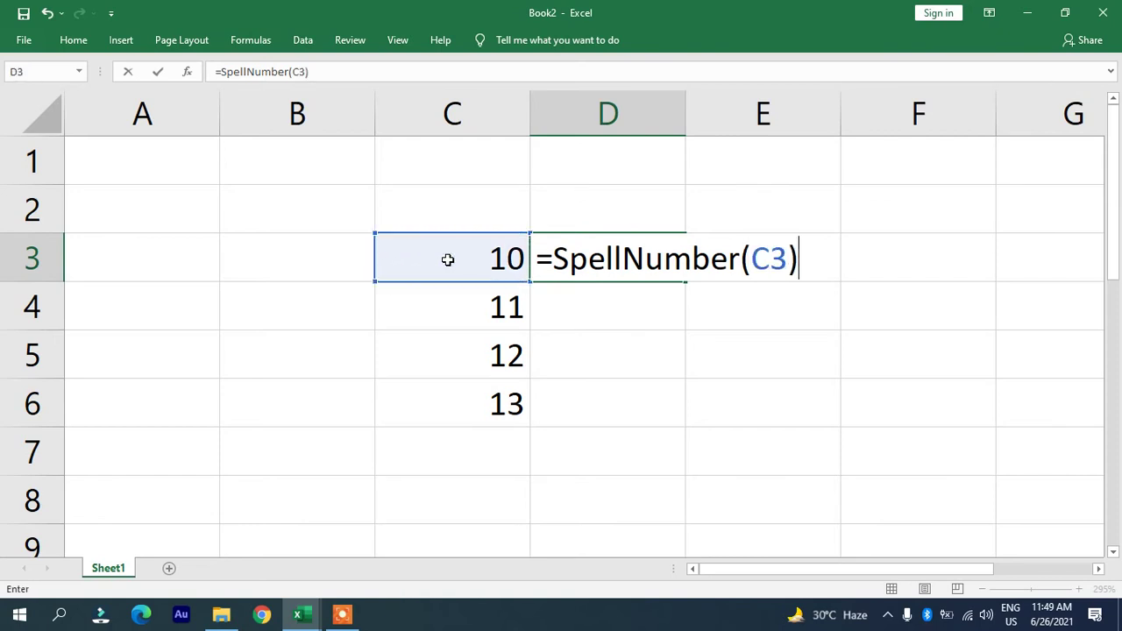
pyautogui.press('Return')
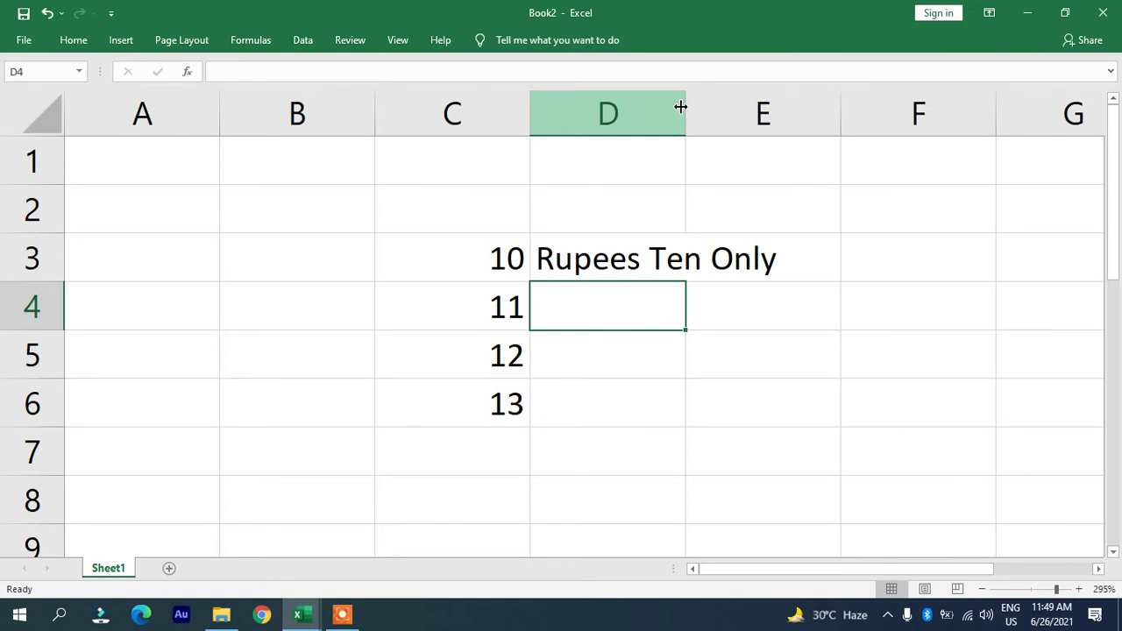
pyautogui.doubleClick(686, 108)
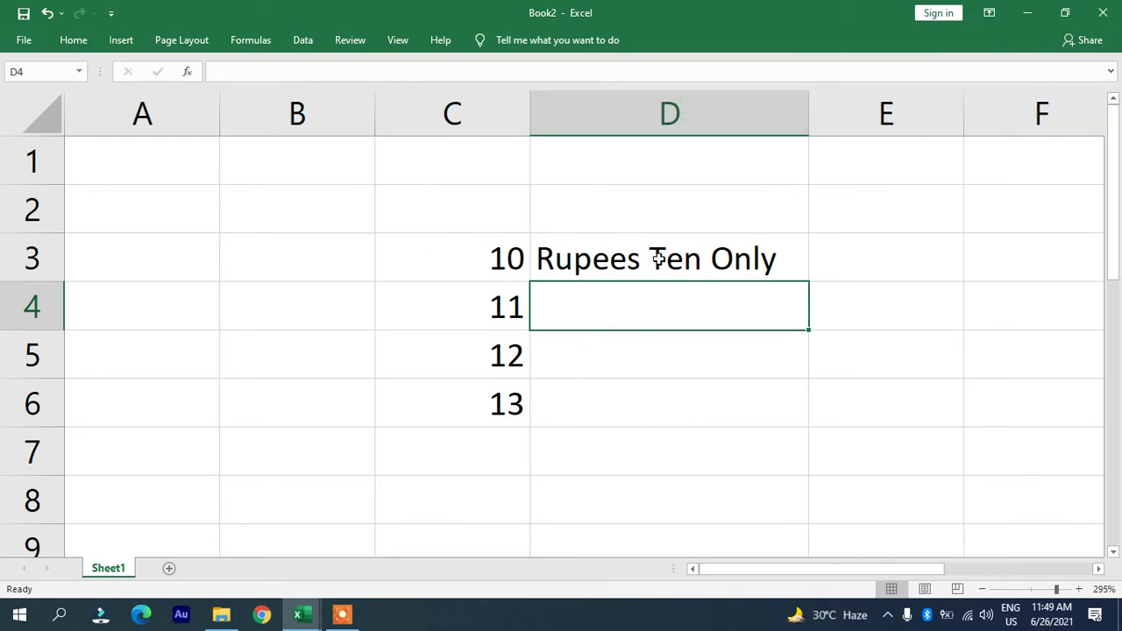
# - Fill the D3 SpellNumber formula down to D6 and autofit column D
pyautogui.click(604, 259)
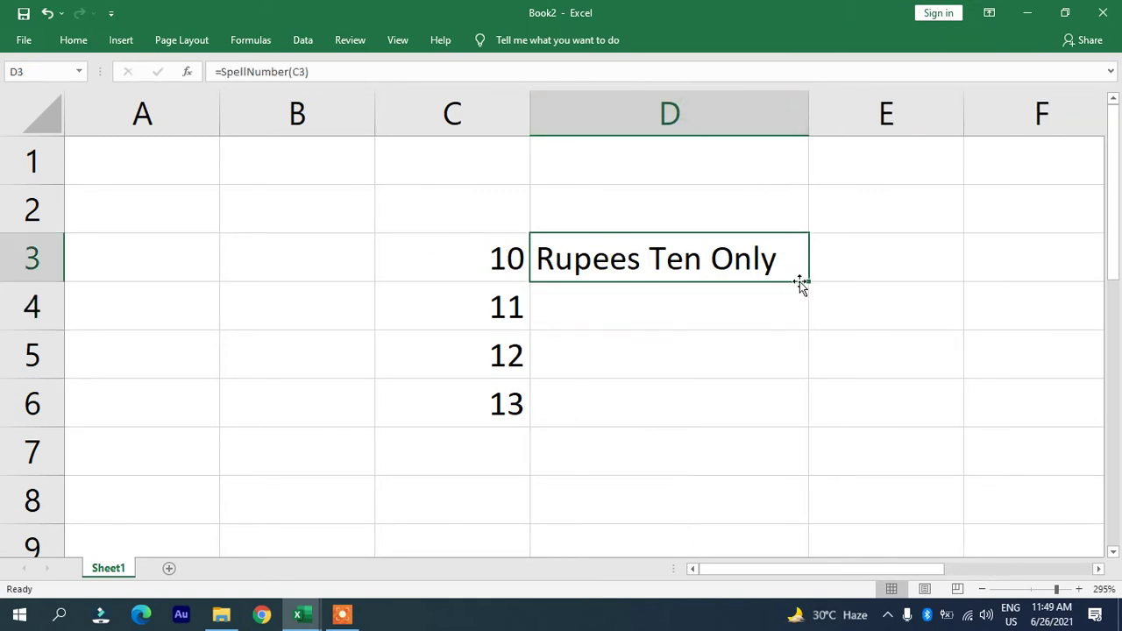
pyautogui.moveTo(809, 279); pyautogui.dragTo(805, 429)
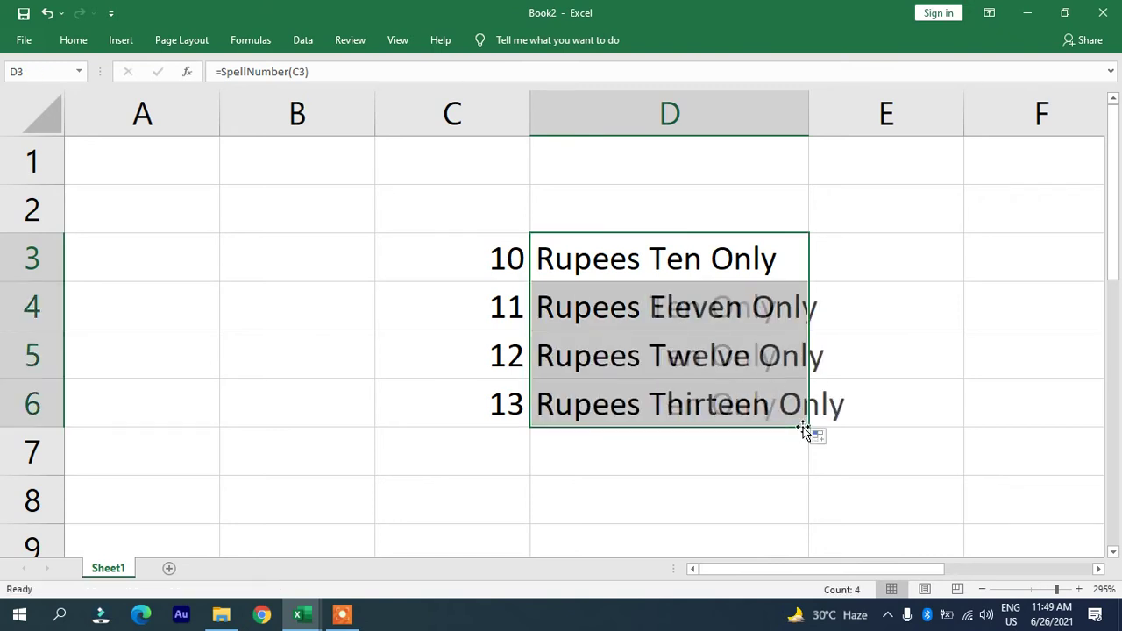
pyautogui.doubleClick(809, 114)
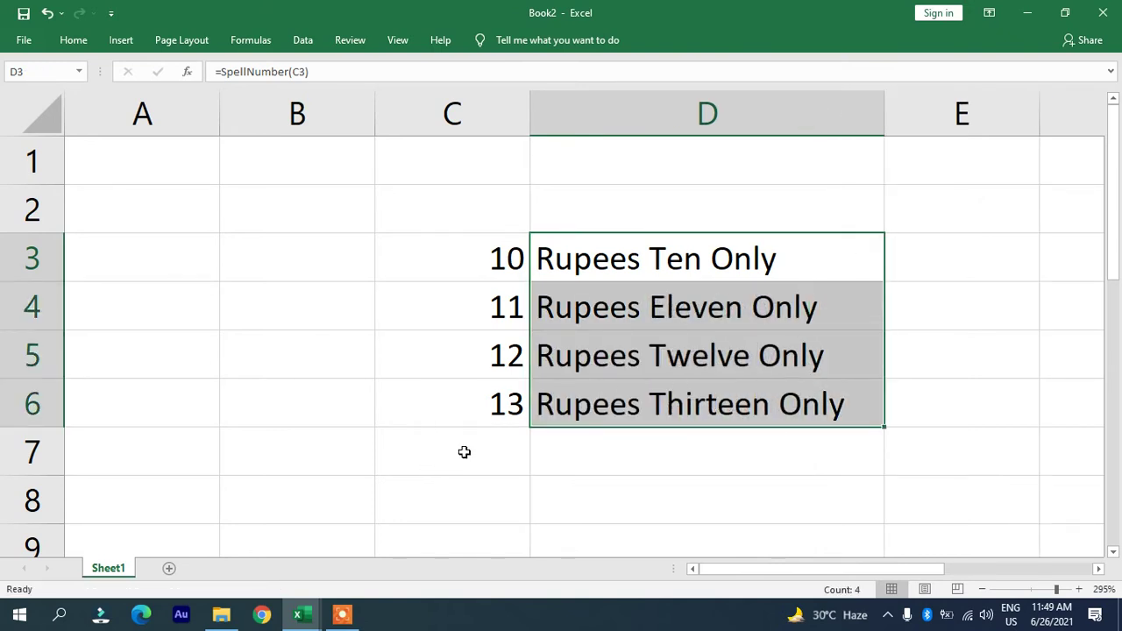
# - Enter 6 in C7 and extend the C4:C7 series down to C14
pyautogui.click(464, 452)
pyautogui.write('6')
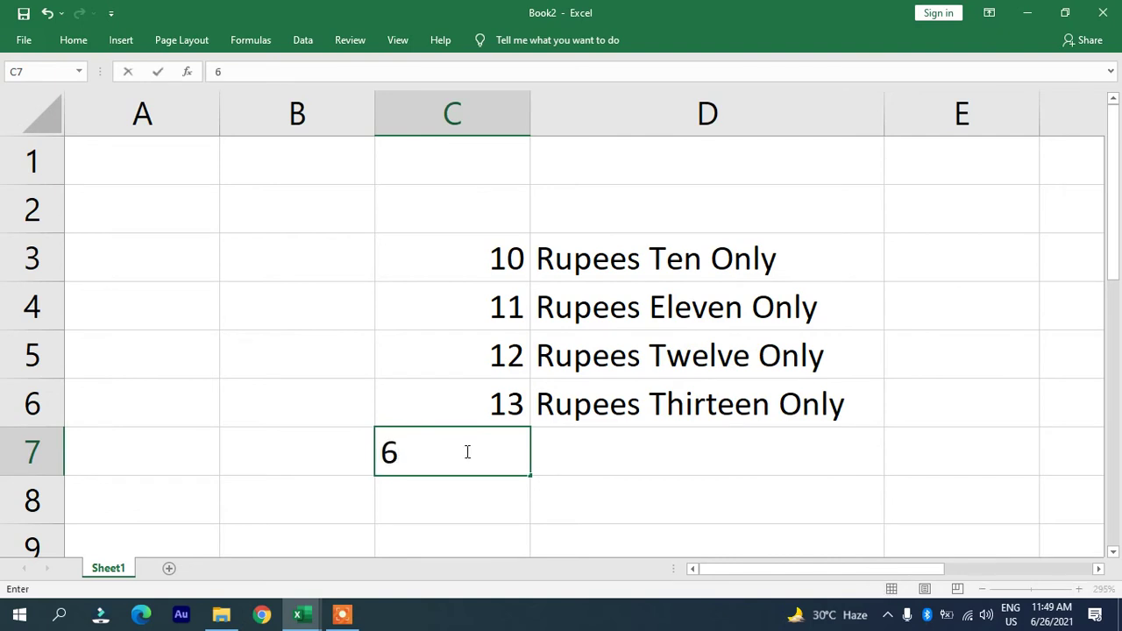
pyautogui.click(480, 511)
pyautogui.scroll(-3, 461, 345)
pyautogui.scroll(2, 491, 260)
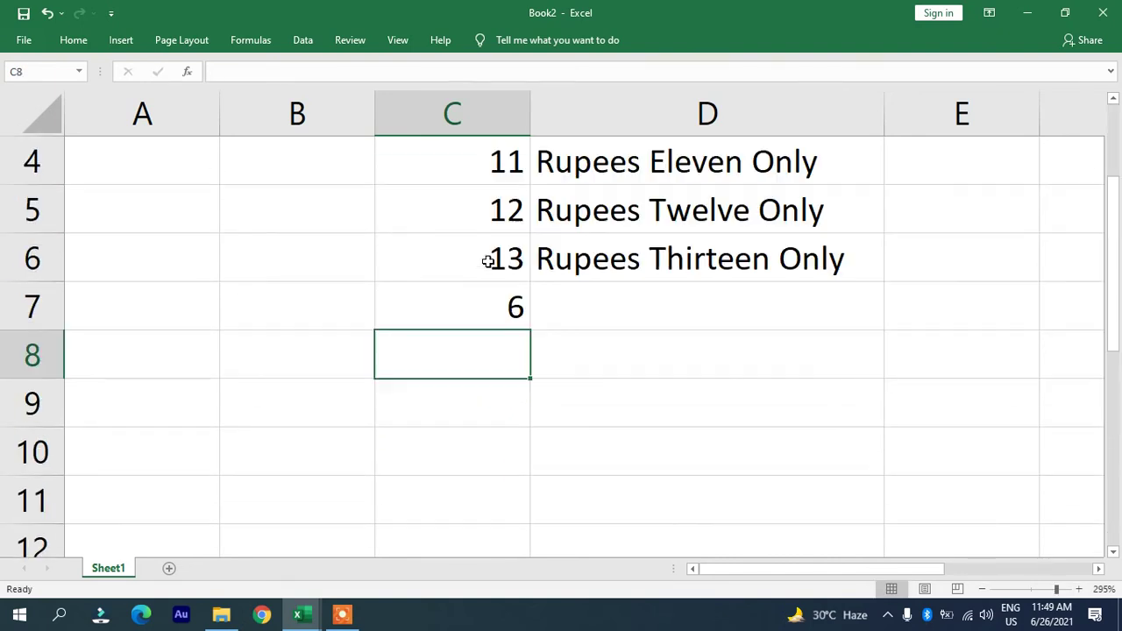
pyautogui.moveTo(491, 168); pyautogui.dragTo(527, 326)
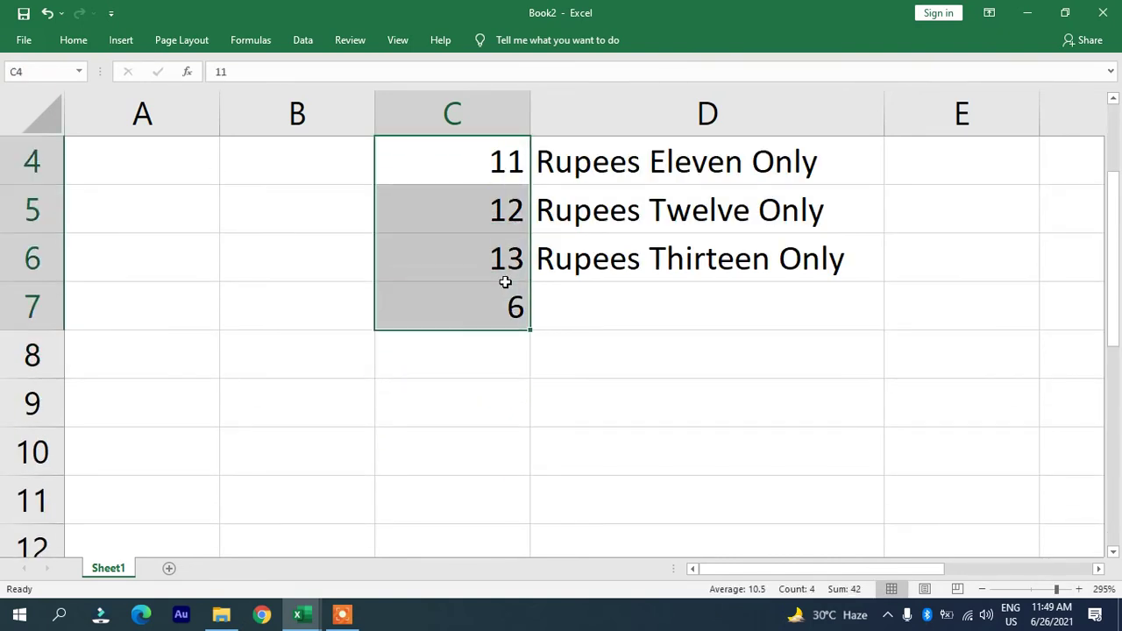
pyautogui.moveTo(530, 332); pyautogui.dragTo(517, 455)
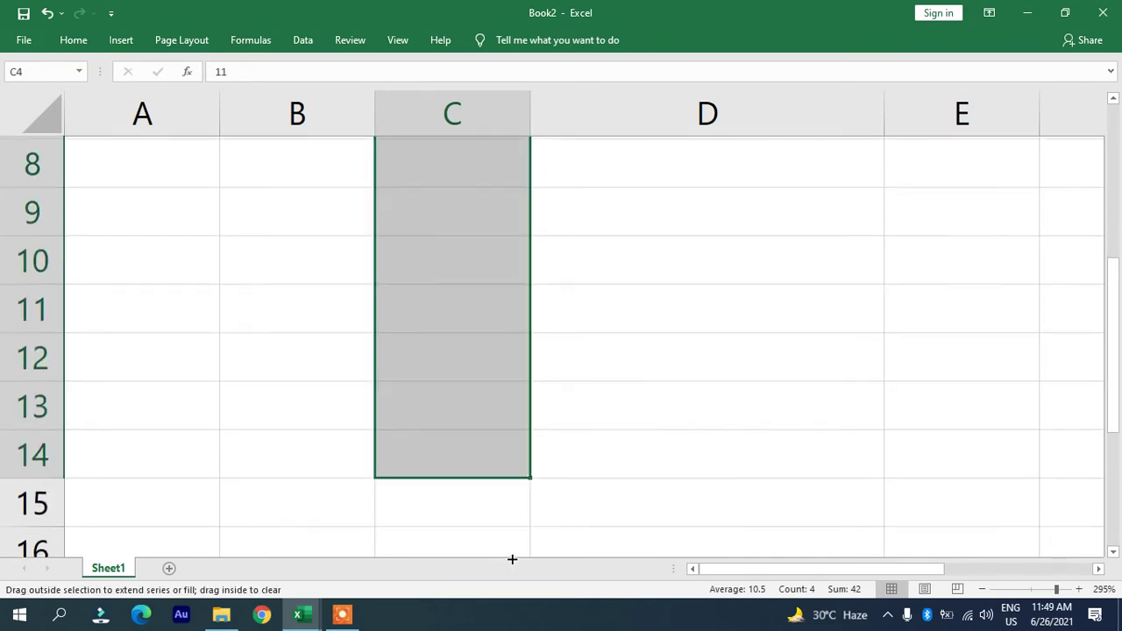
# - Fill the D3:D6 SpellNumber formulas down to D14 and autofit column D
pyautogui.scroll(3, 586, 476)
pyautogui.click(658, 404)
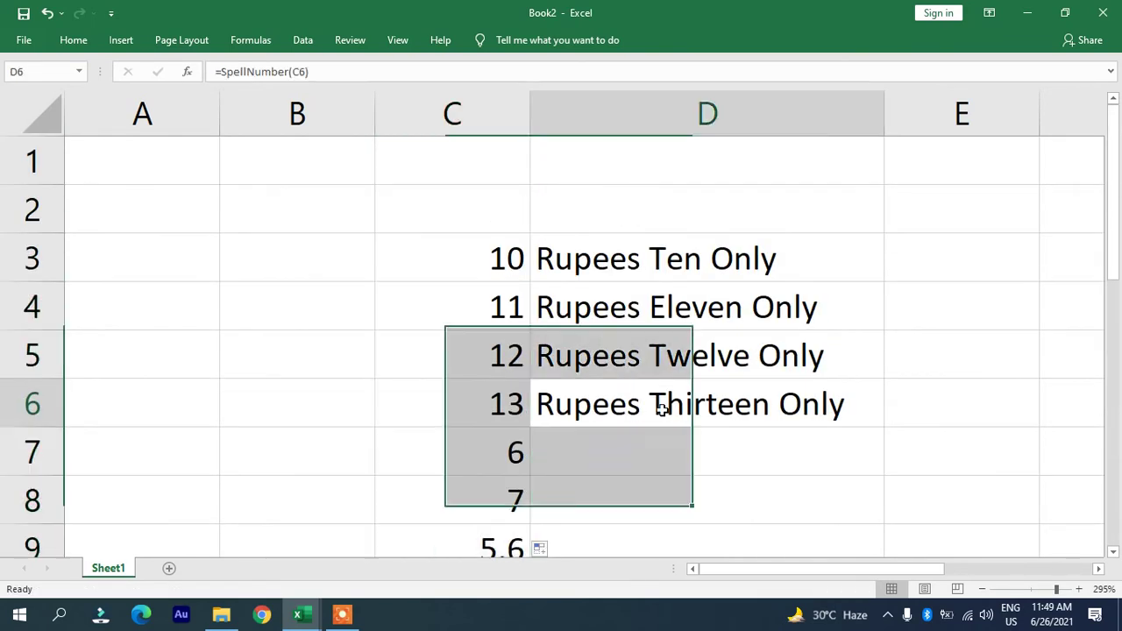
pyautogui.moveTo(740, 261); pyautogui.dragTo(783, 403)
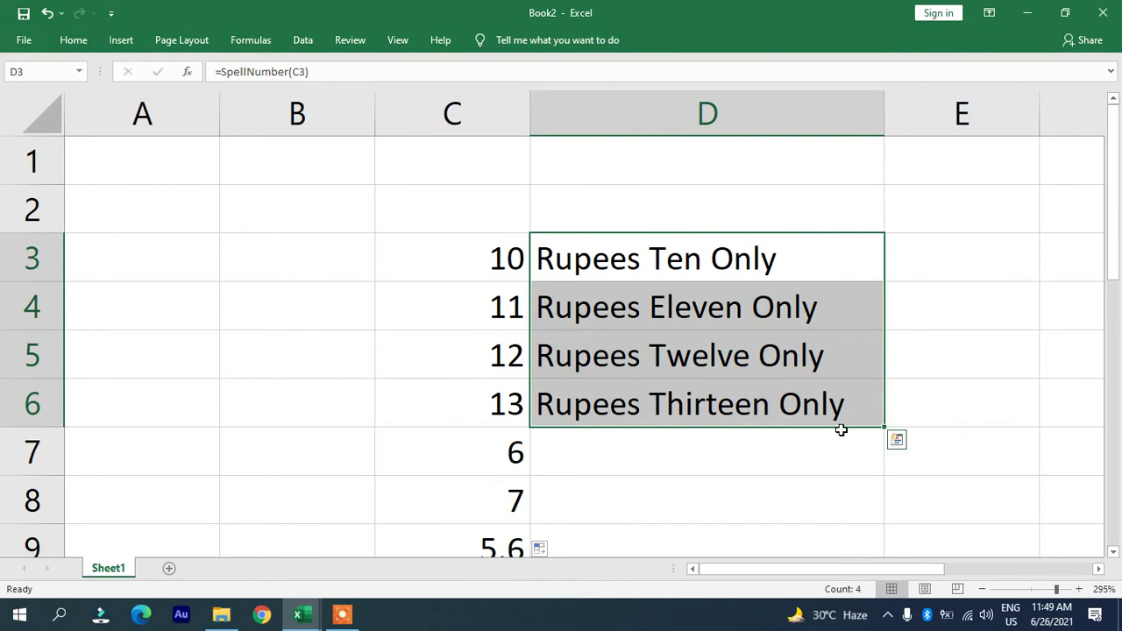
pyautogui.moveTo(881, 427)
pyautogui.mouseDown()
pyautogui.moveTo(833, 501)
pyautogui.moveTo(826, 476)
pyautogui.mouseUp()
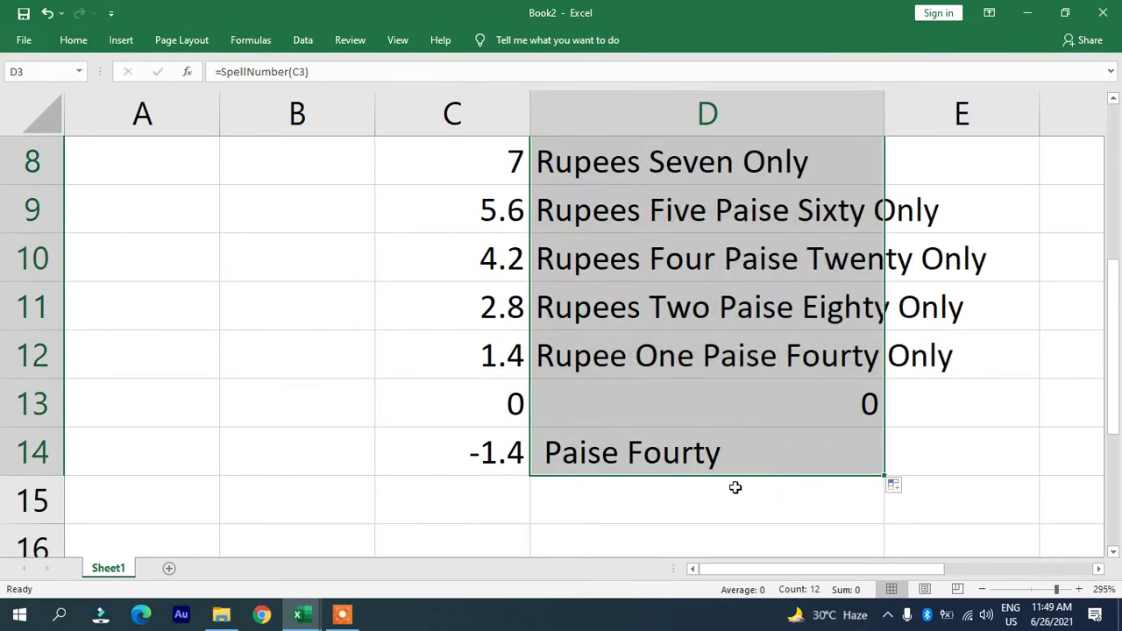
pyautogui.doubleClick(883, 106)
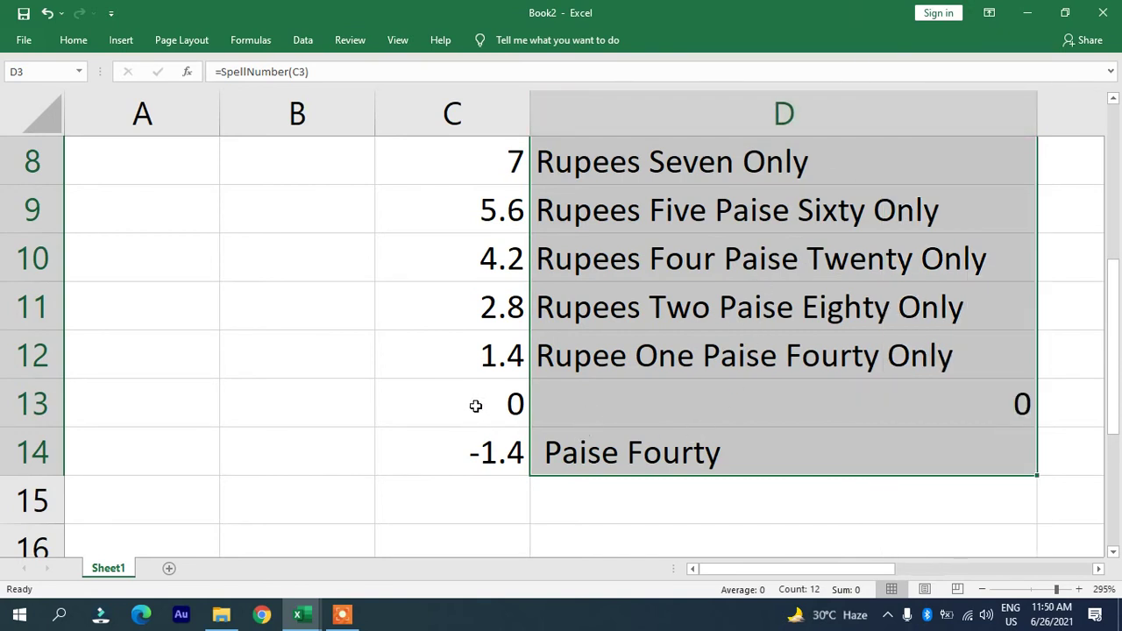
# - Enter 10010000 in C15, extend the SpellNumber formula into D15, and widen column D
pyautogui.scroll(3, 476, 403)
pyautogui.scroll(-3, 476, 400)
pyautogui.scroll(-2, 476, 401)
pyautogui.scroll(3, 483, 275)
pyautogui.scroll(-1, 478, 383)
pyautogui.scroll(-1, 490, 429)
pyautogui.click(442, 264)
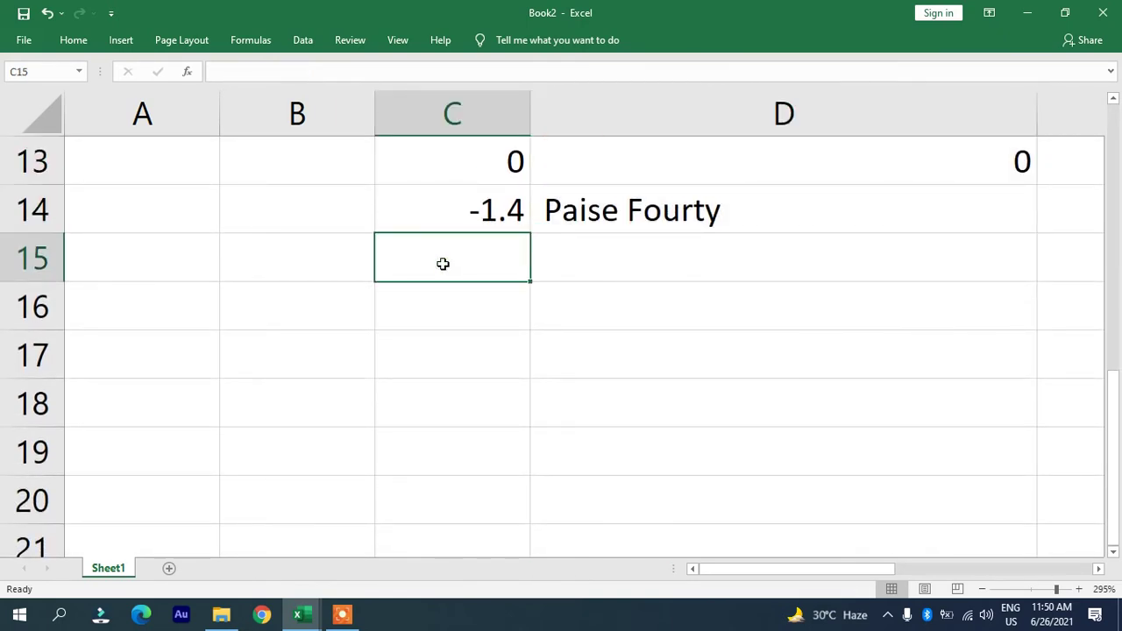
pyautogui.write('1001')
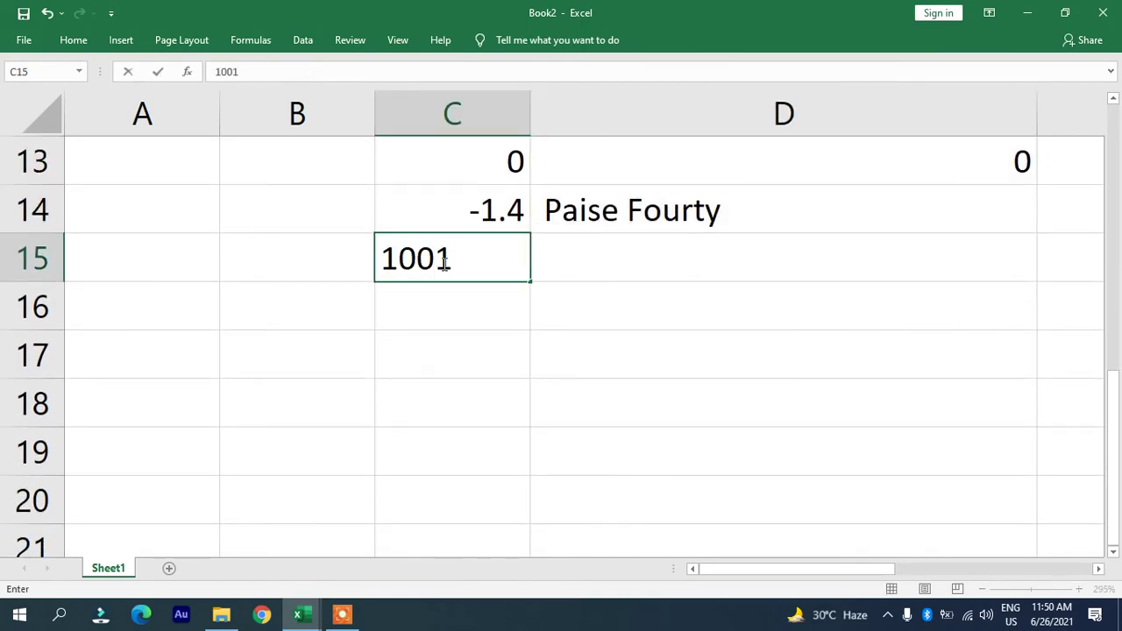
pyautogui.write('0000')
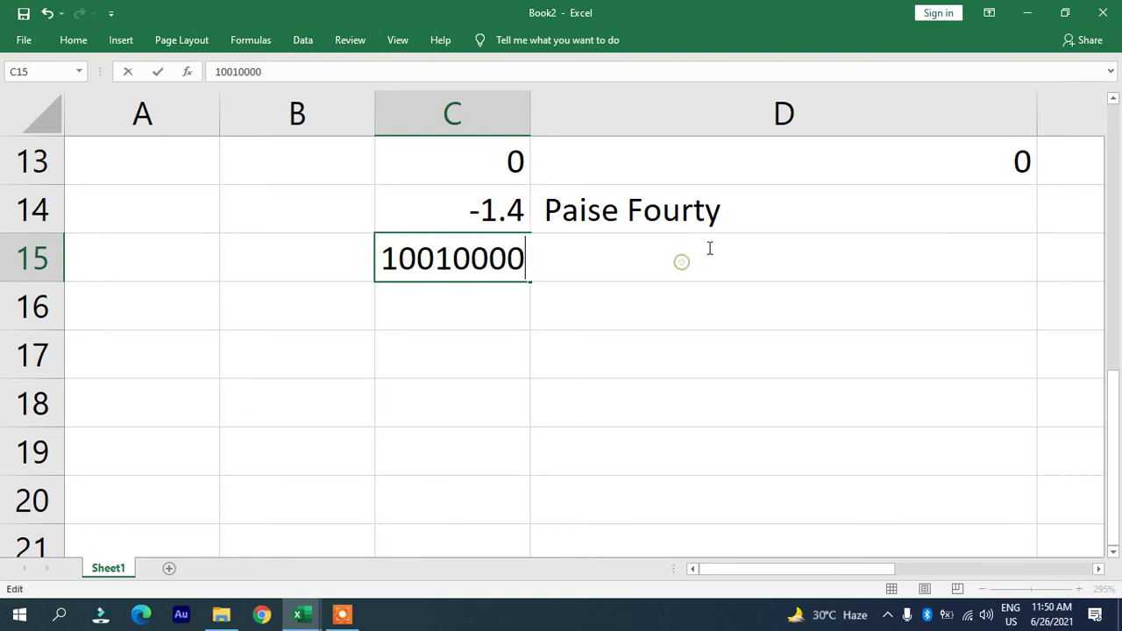
pyautogui.click(720, 210)
pyautogui.moveTo(1036, 231); pyautogui.dragTo(1043, 278)
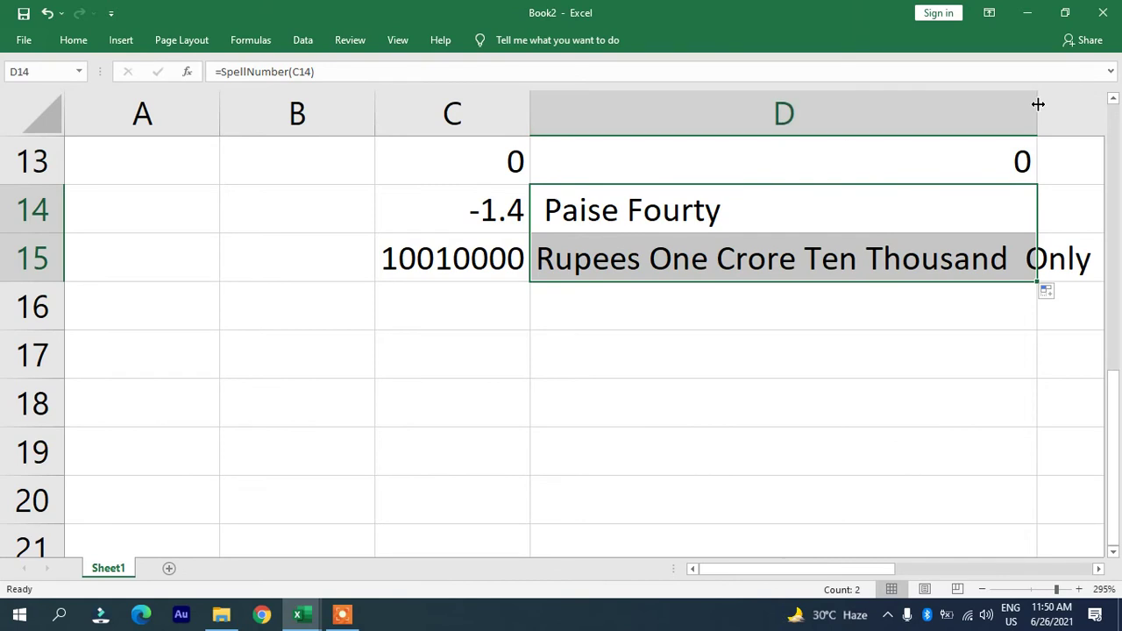
pyautogui.moveTo(1037, 105); pyautogui.dragTo(1096, 105)
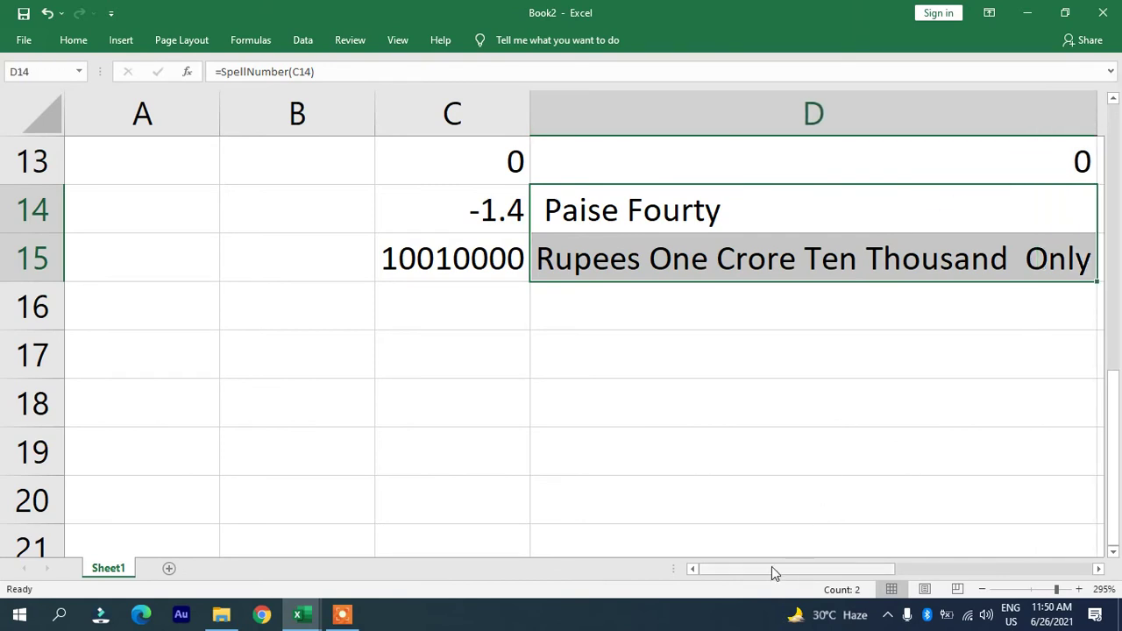
pyautogui.moveTo(772, 568); pyautogui.dragTo(864, 570)
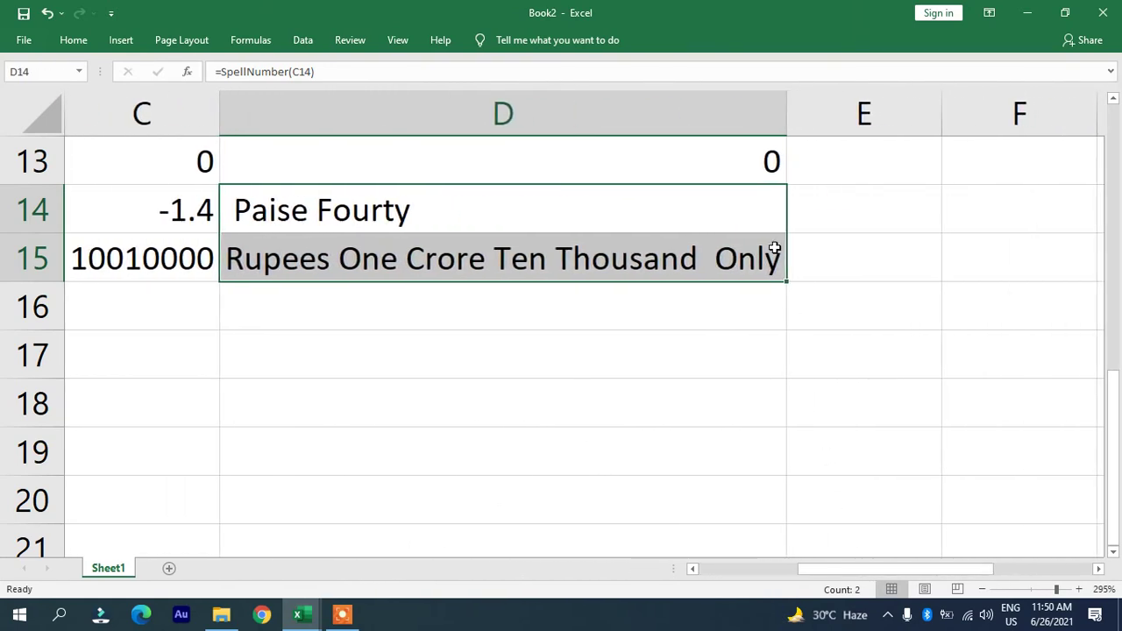
pyautogui.click(184, 263)
pyautogui.doubleClick(184, 263)
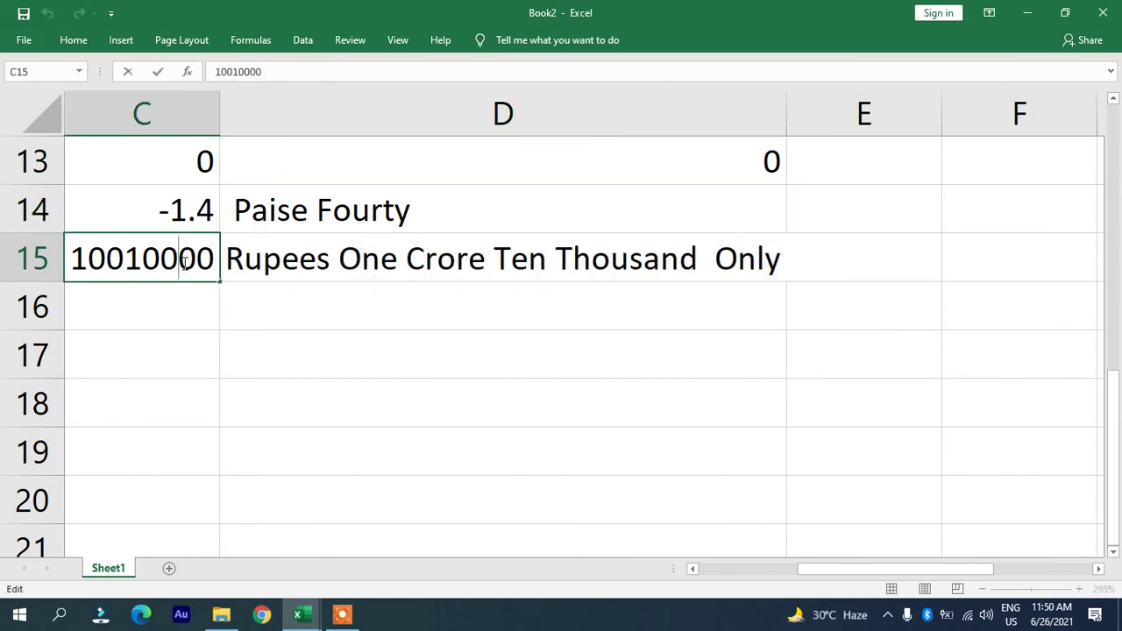
pyautogui.write('786')
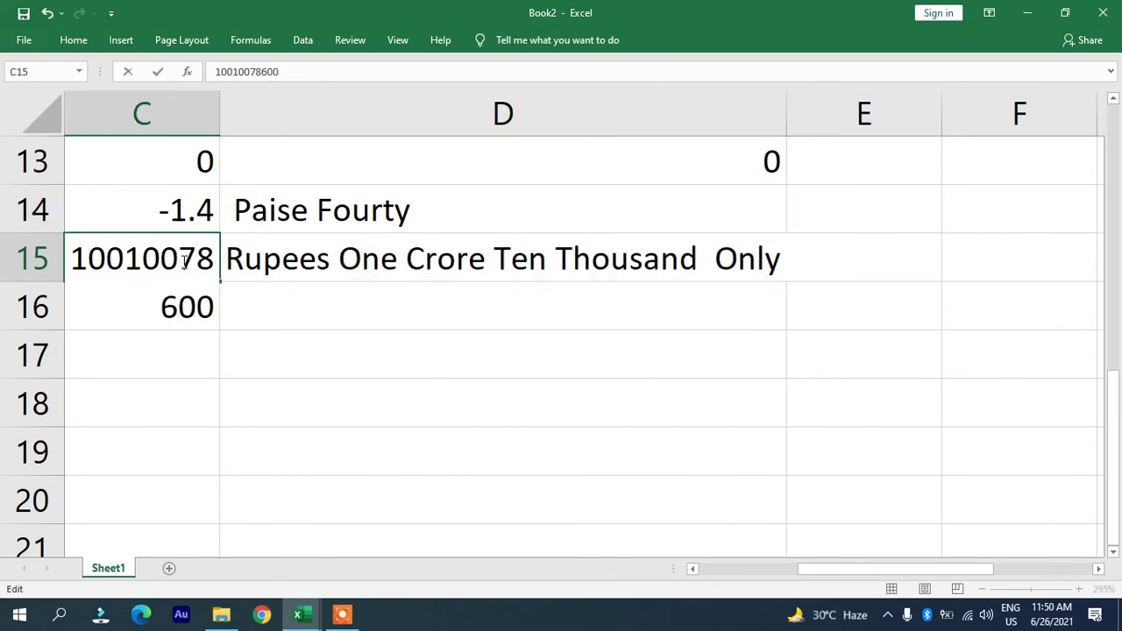
pyautogui.press('Return')
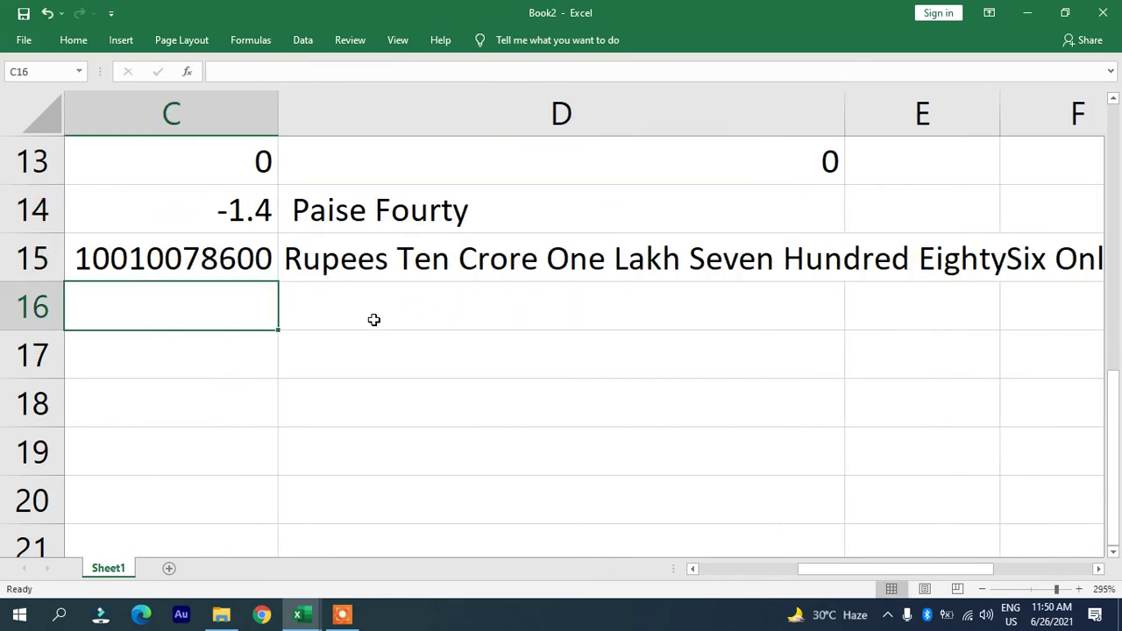
pyautogui.moveTo(825, 569)
pyautogui.mouseDown()
pyautogui.moveTo(880, 568)
pyautogui.moveTo(754, 574)
pyautogui.mouseUp()
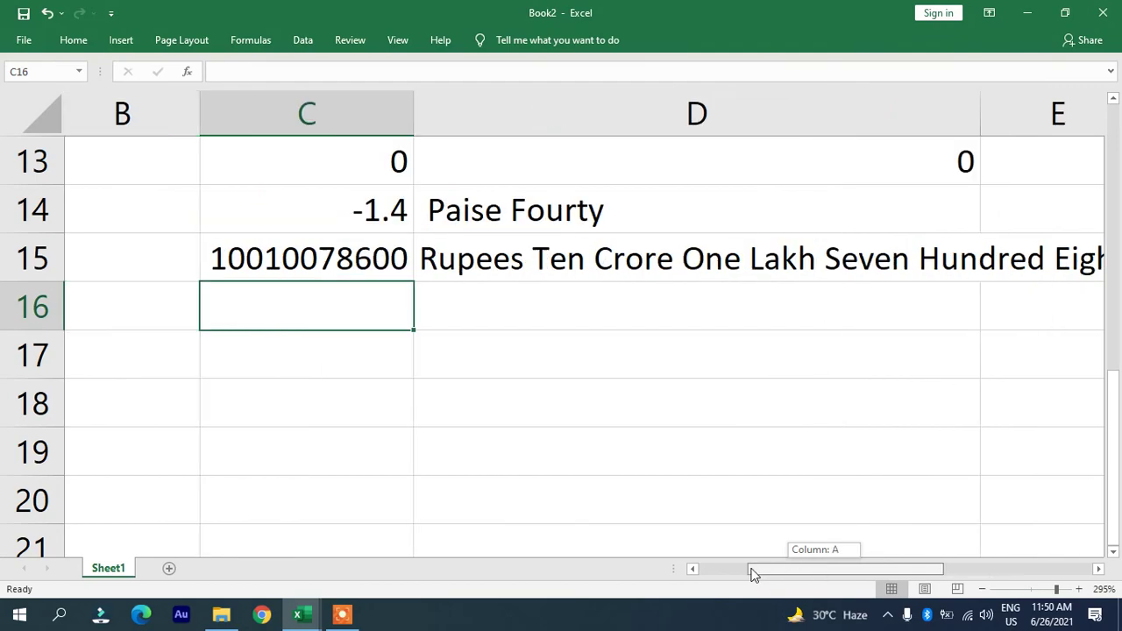
pyautogui.moveTo(754, 574); pyautogui.dragTo(807, 577)
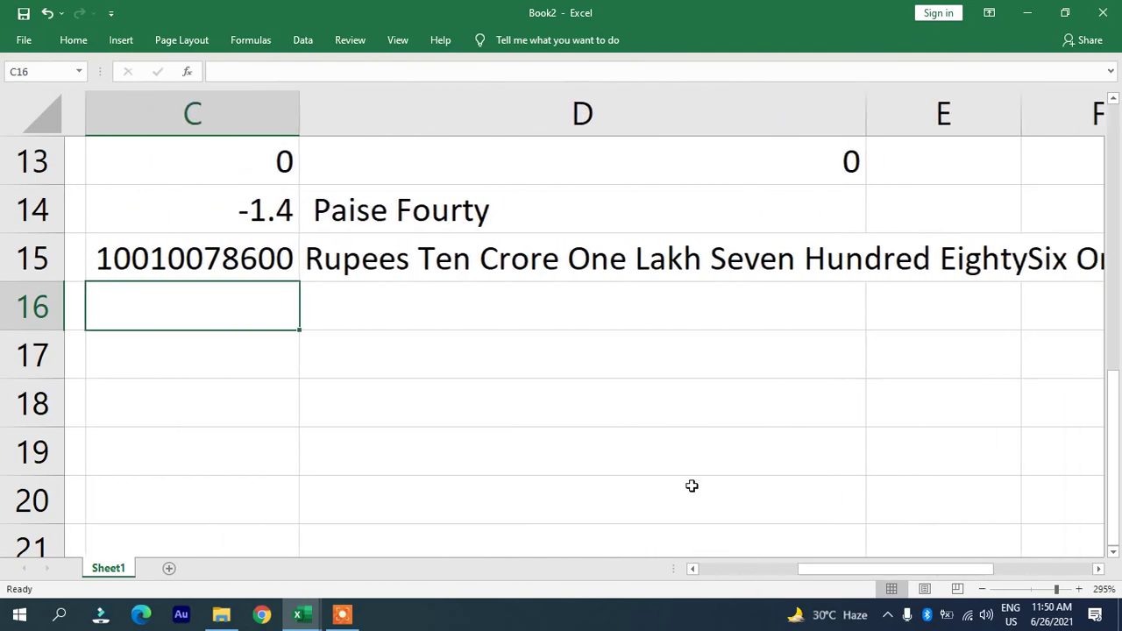
pyautogui.keyDown('ctrl'); pyautogui.scroll(-2, 421, 407); pyautogui.keyUp('ctrl')
pyautogui.keyDown('ctrl'); pyautogui.scroll(-1, 473, 401); pyautogui.keyUp('ctrl')
pyautogui.scroll(-2, 476, 388)
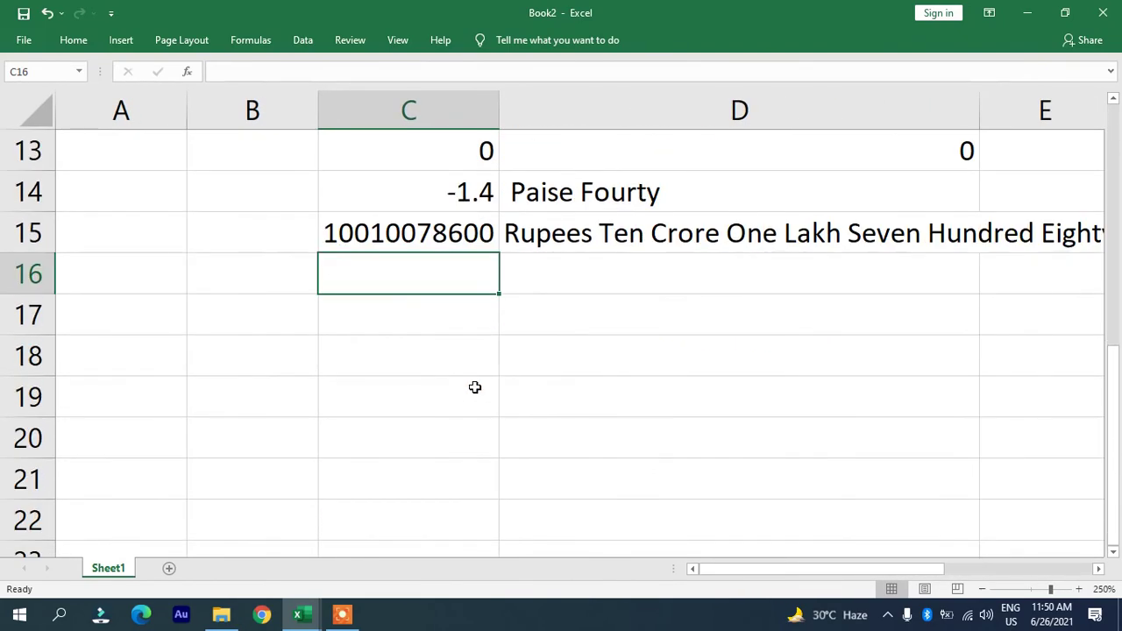
pyautogui.keyDown('ctrl'); pyautogui.scroll(-1, 475, 387); pyautogui.keyUp('ctrl')
pyautogui.keyDown('ctrl'); pyautogui.scroll(-1, 475, 385); pyautogui.keyUp('ctrl')
pyautogui.keyDown('ctrl'); pyautogui.scroll(-1, 475, 385); pyautogui.keyUp('ctrl')
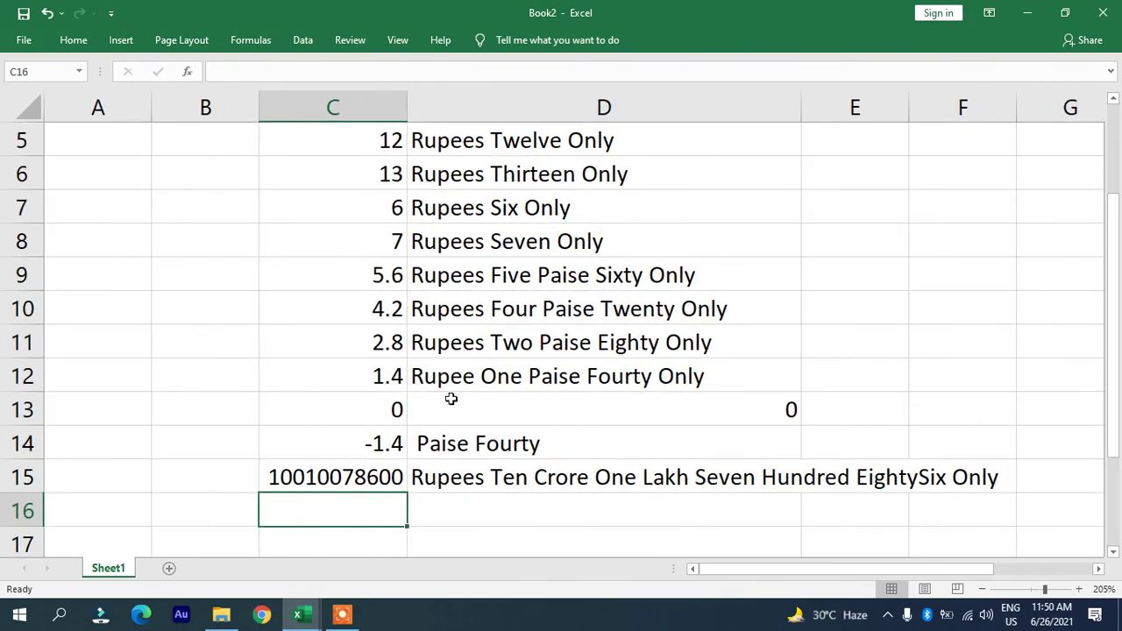
pyautogui.click(221, 615)
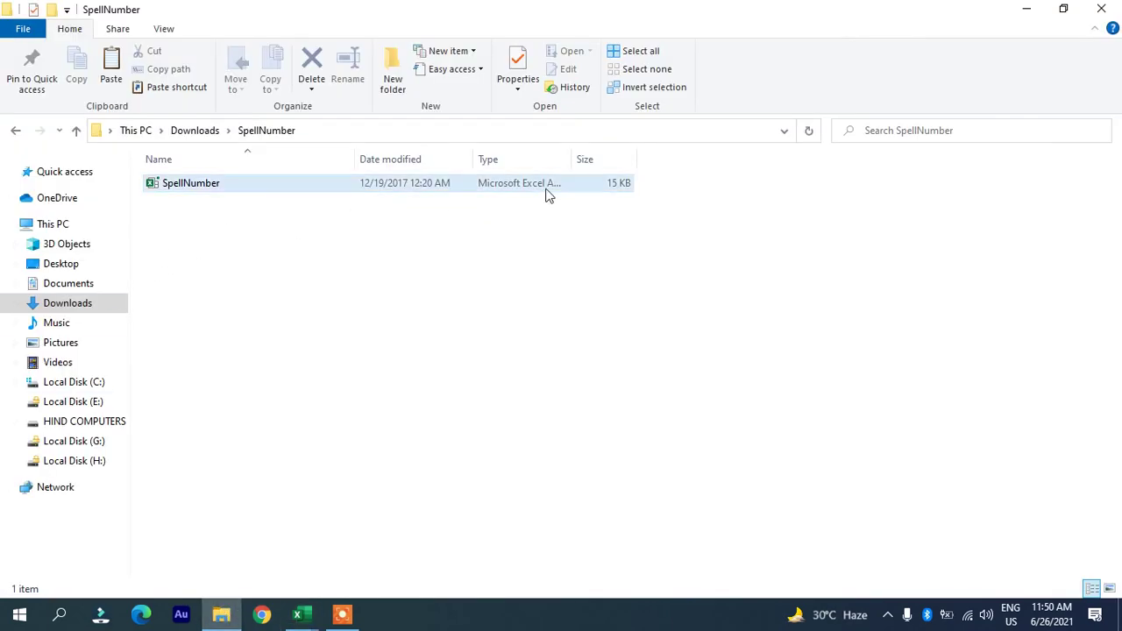
# - Extract the SpellNumber ZIP in Downloads into a SpellNumber folder again
pyautogui.click(198, 130)
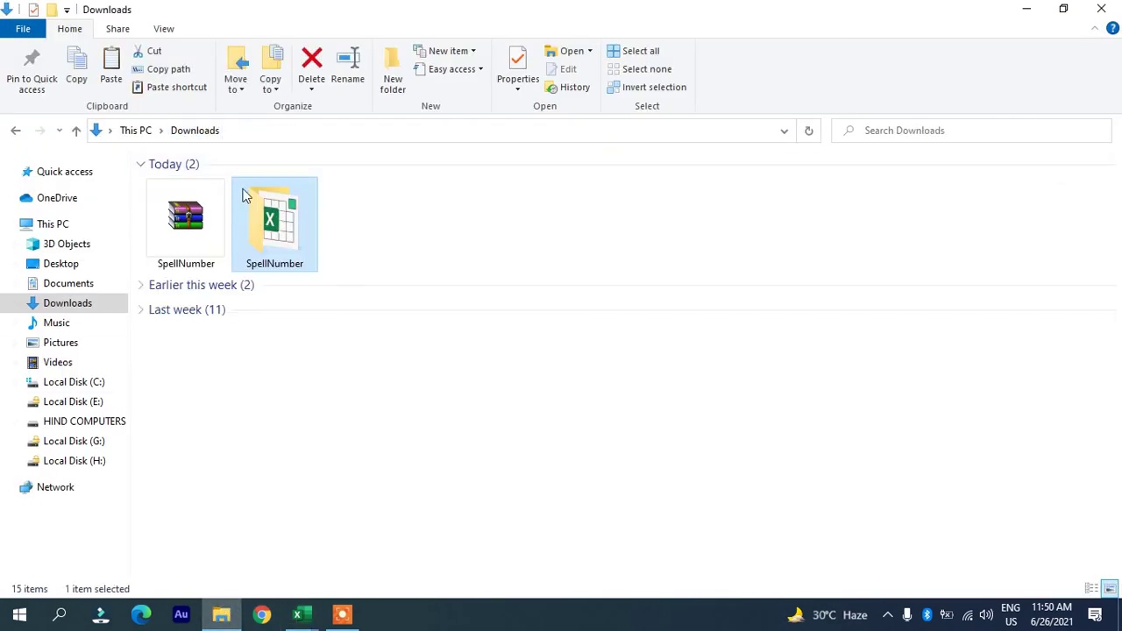
pyautogui.rightClick(200, 215)
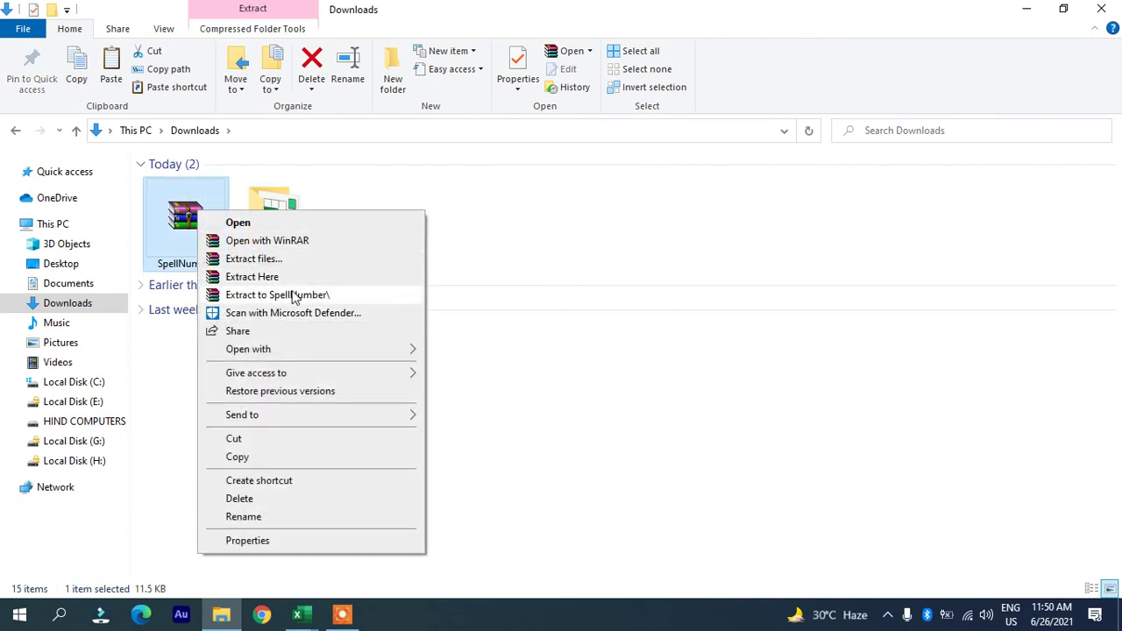
pyautogui.click(293, 298)
# - Copy the extracted SpellNumber Excel file and bring up the Run prompt
pyautogui.doubleClick(254, 235)
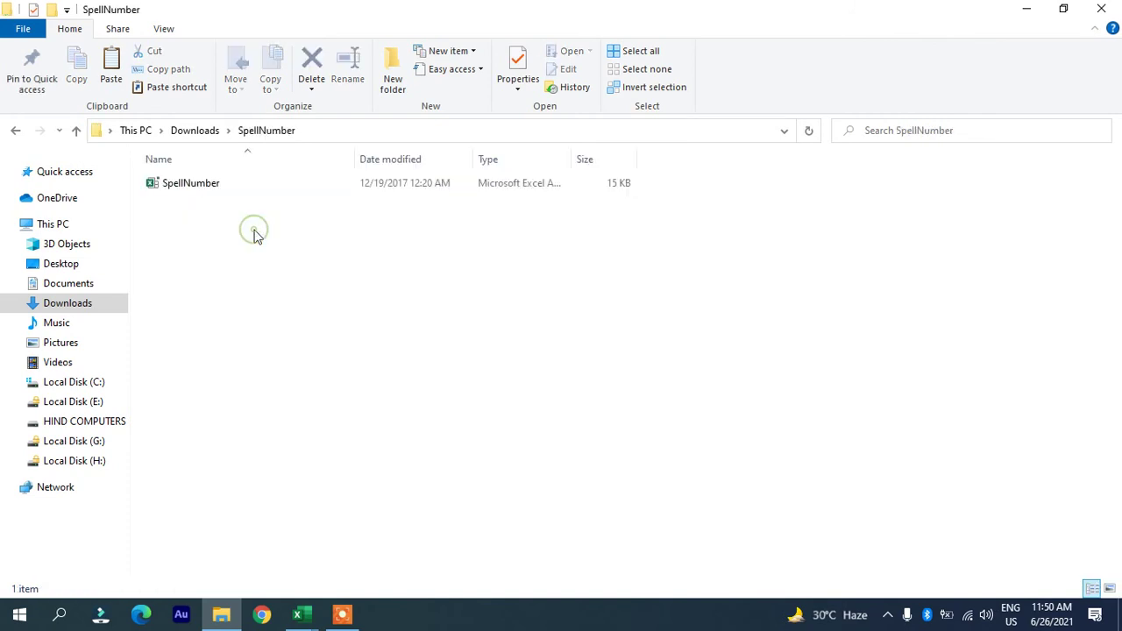
pyautogui.click(204, 185)
pyautogui.click(79, 70)
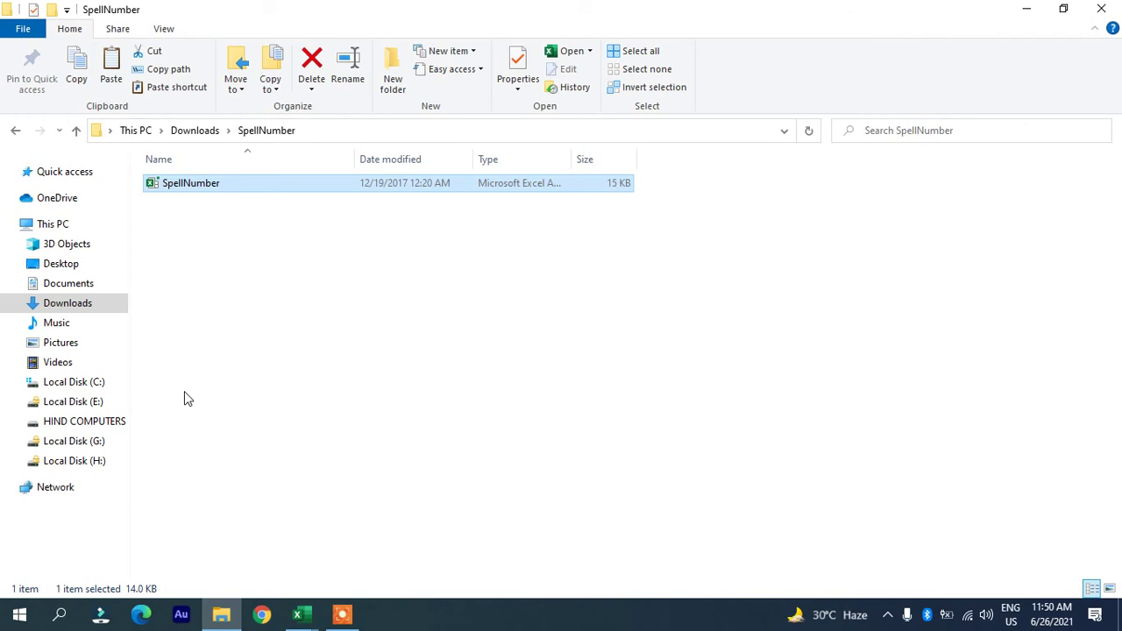
pyautogui.press('super+r')
pyautogui.moveTo(169, 436); pyautogui.dragTo(561, 282)
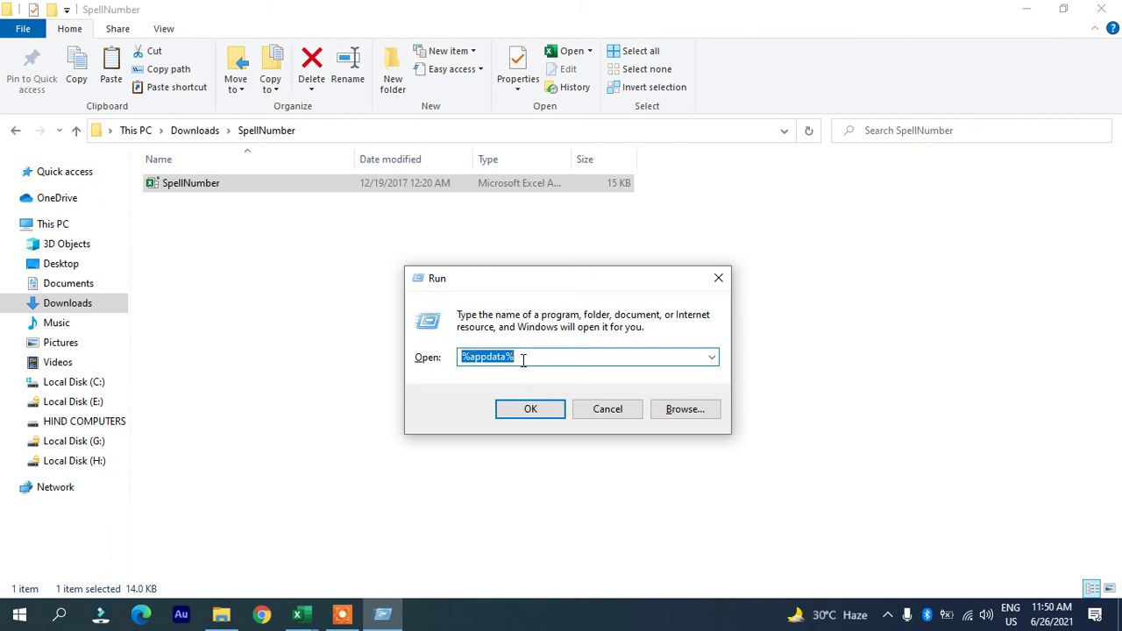
# - Paste the SpellNumber file into the AppData Roaming Microsoft AddIns folder, choosing to replace the existing file
pyautogui.click(536, 414)
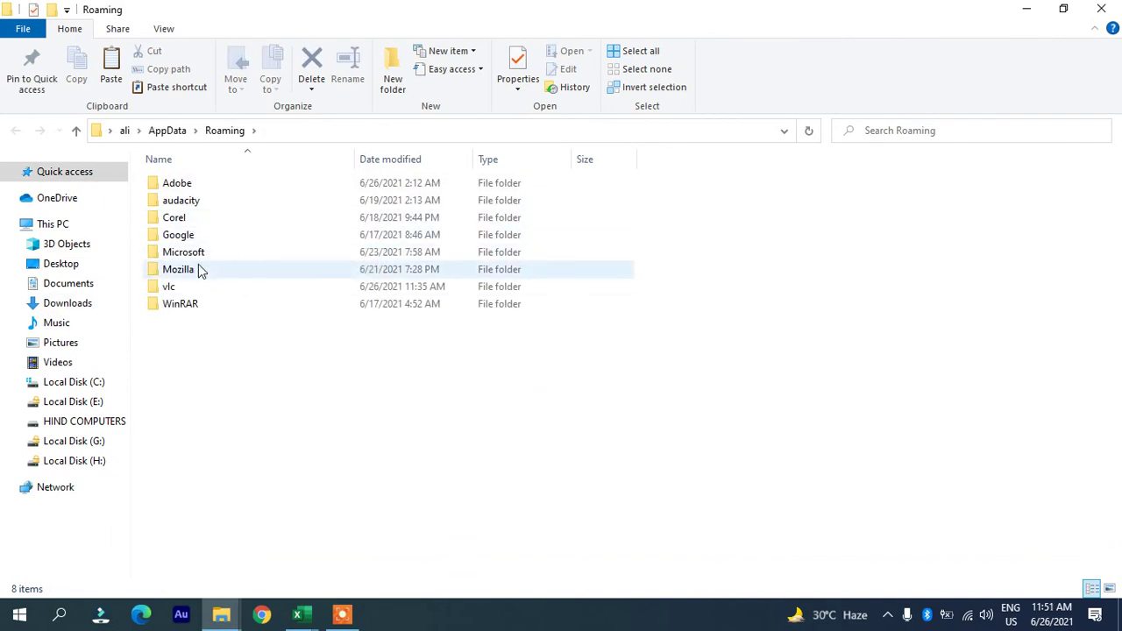
pyautogui.doubleClick(203, 256)
pyautogui.click(183, 185)
pyautogui.doubleClick(186, 189)
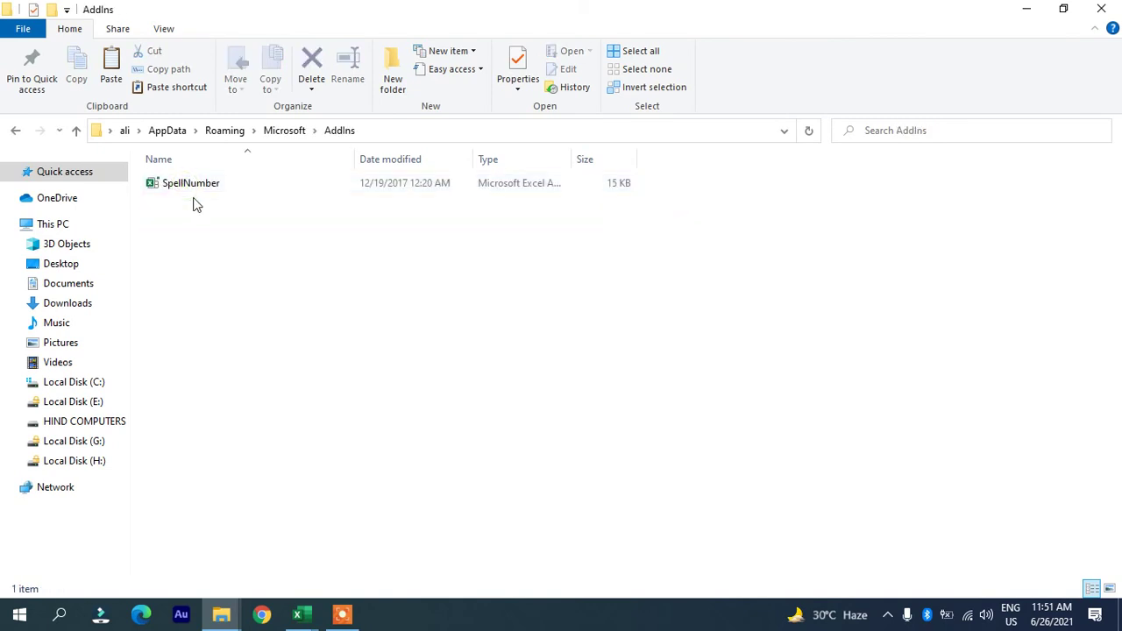
pyautogui.click(114, 68)
pyautogui.click(447, 194)
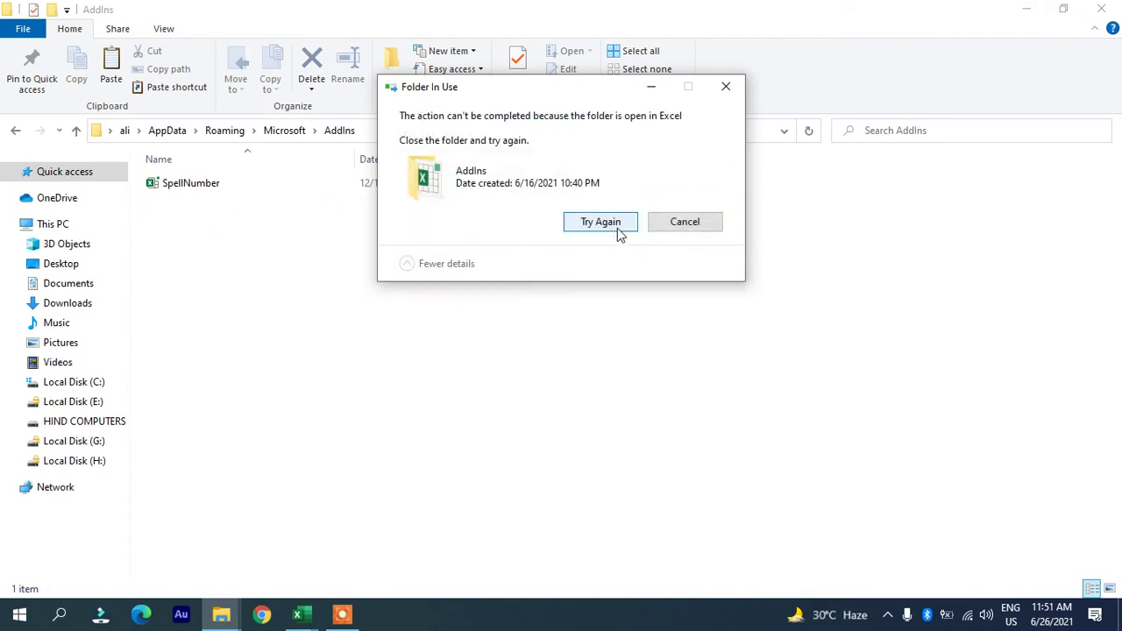
# - Cancel the replacement after the Folder In Use warning and close both Explorer windows
pyautogui.click(617, 228)
pyautogui.click(660, 235)
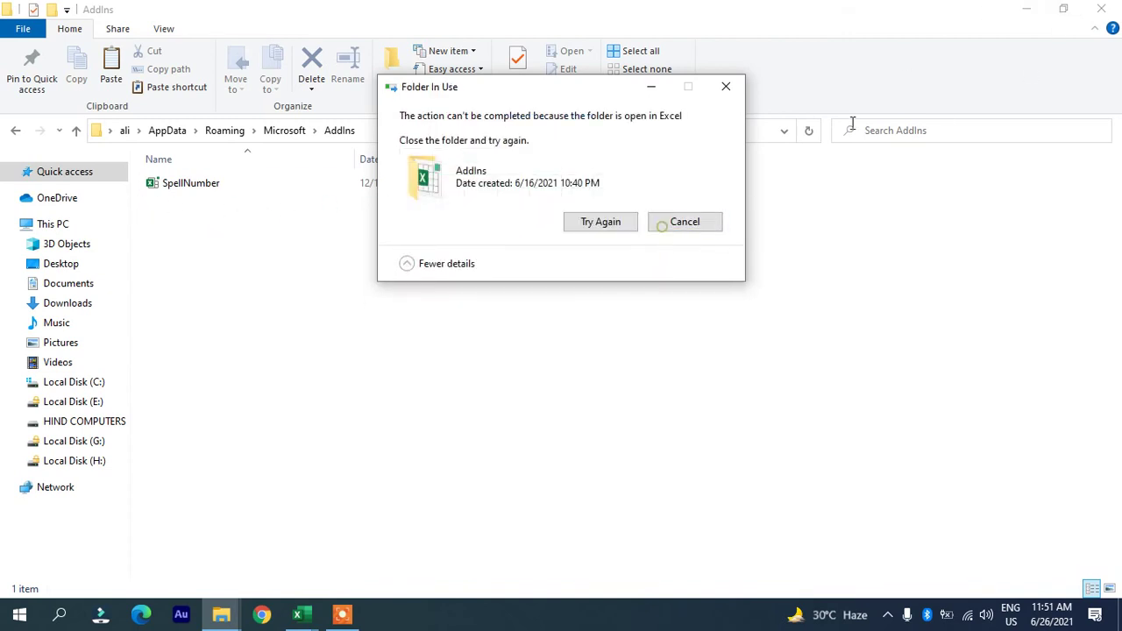
pyautogui.click(1113, 8)
pyautogui.click(1101, 8)
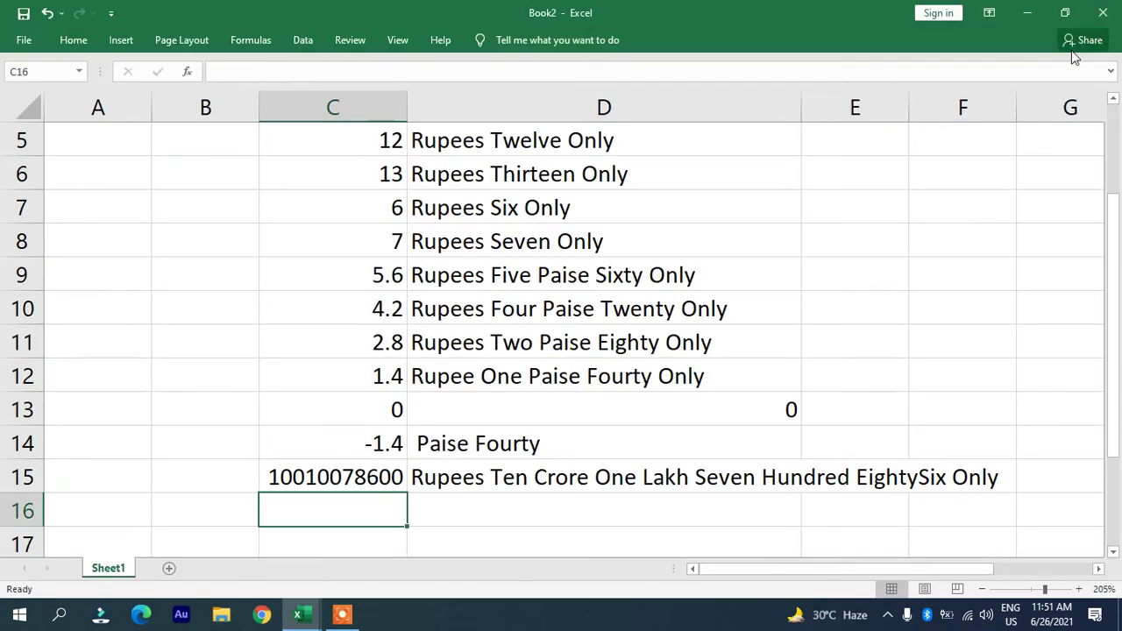
# - Fill the SpellNumber formula from D5 down to D19 and widen column C
pyautogui.click(528, 283)
pyautogui.click(425, 148)
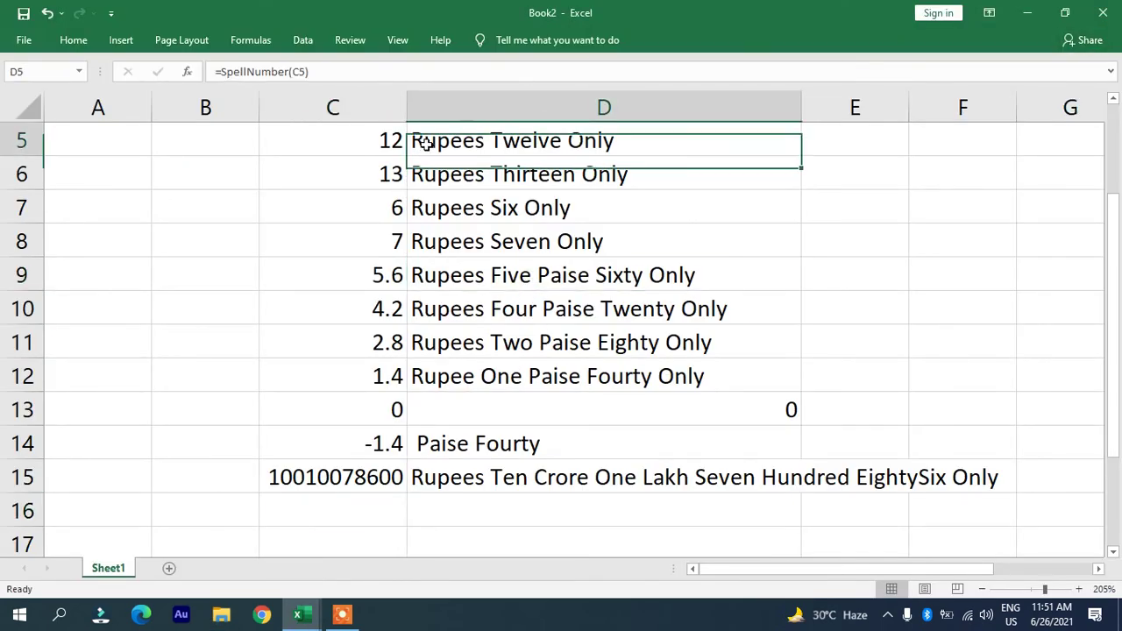
pyautogui.moveTo(800, 156)
pyautogui.mouseDown()
pyautogui.moveTo(825, 567)
pyautogui.moveTo(814, 429)
pyautogui.mouseUp()
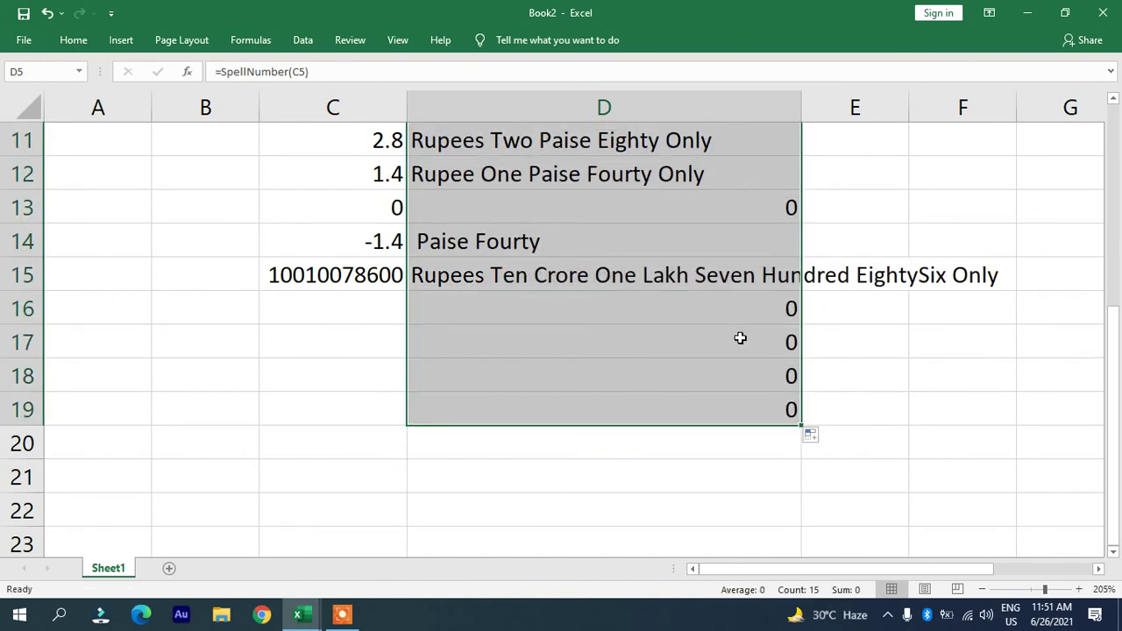
pyautogui.moveTo(404, 103); pyautogui.dragTo(495, 101)
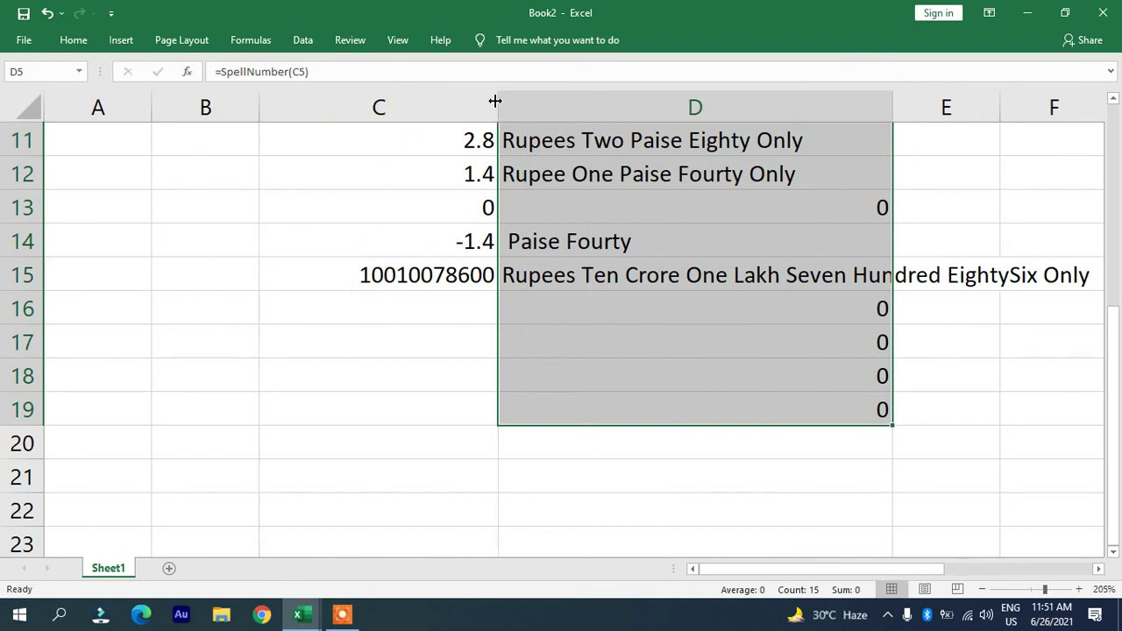